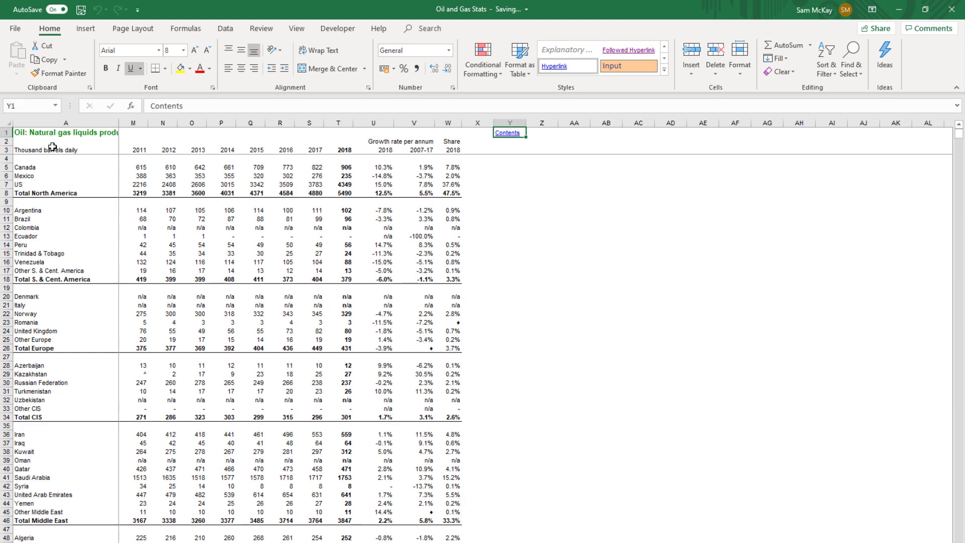
# Compare the Total North America row with the Canada, Mexico and US figures in Excel.
pyautogui.moveTo(53, 146); pyautogui.dragTo(402, 417)
pyautogui.click(333, 308)
pyautogui.moveTo(57, 193); pyautogui.dragTo(762, 193)
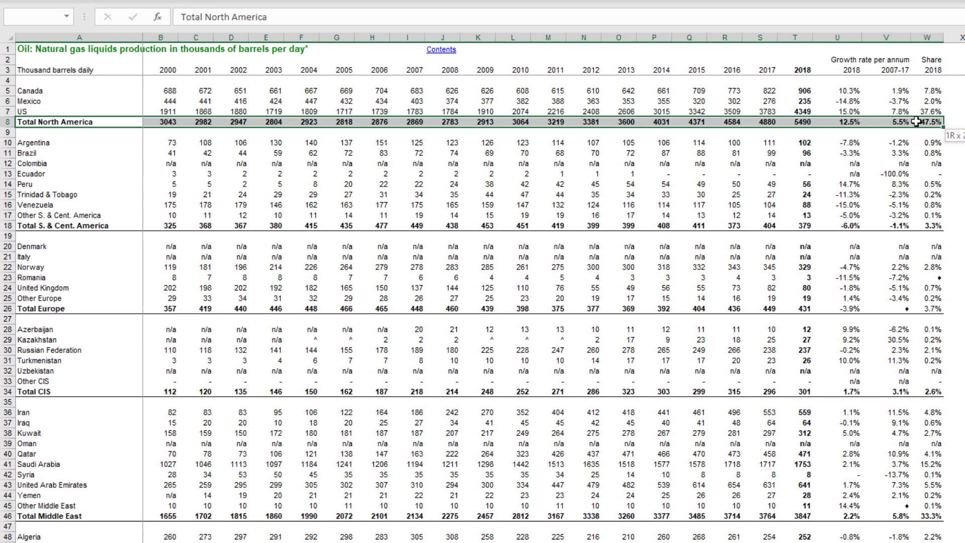
pyautogui.moveTo(916, 122); pyautogui.dragTo(916, 122)
pyautogui.moveTo(46, 91); pyautogui.dragTo(523, 123)
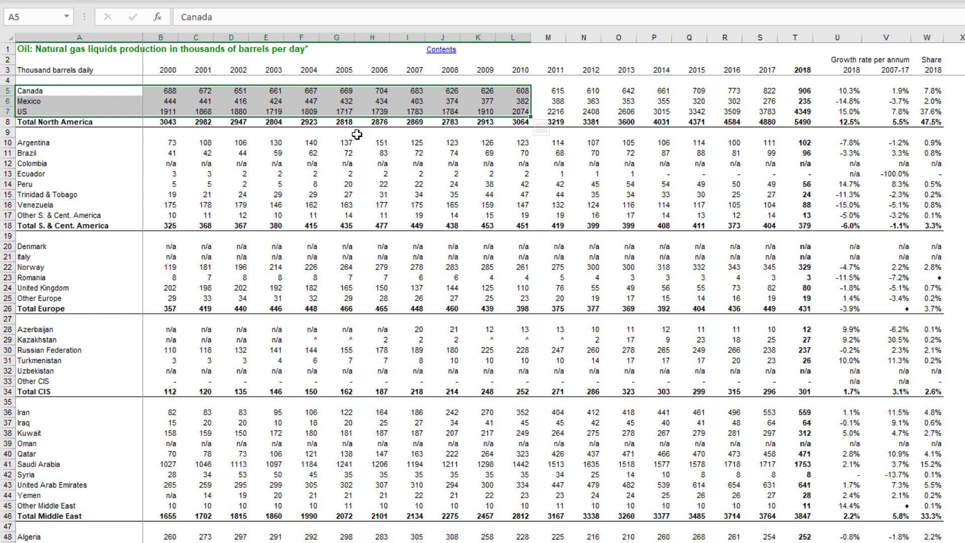
pyautogui.click(384, 122)
pyautogui.moveTo(931, 91); pyautogui.dragTo(944, 109)
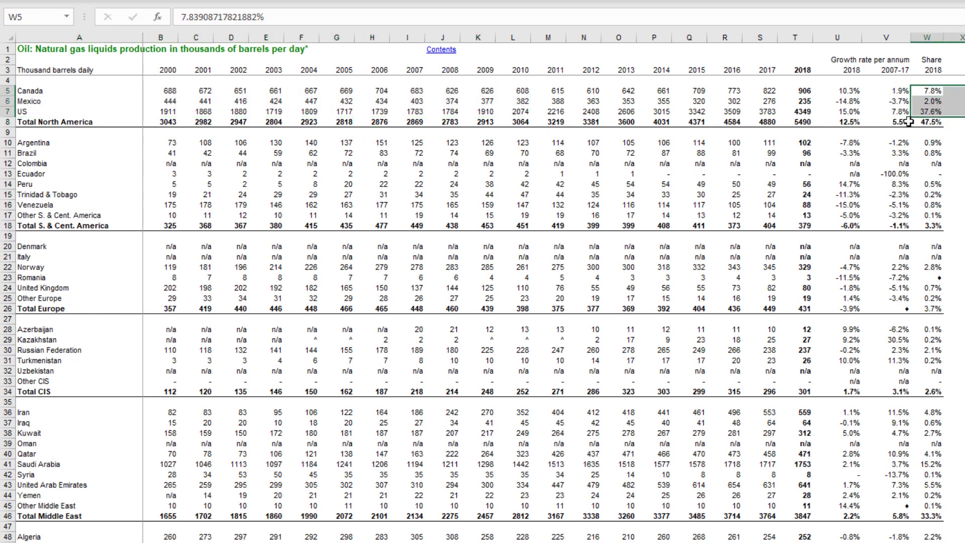
pyautogui.click(848, 120)
pyautogui.moveTo(848, 91); pyautogui.dragTo(851, 122)
pyautogui.click(850, 122)
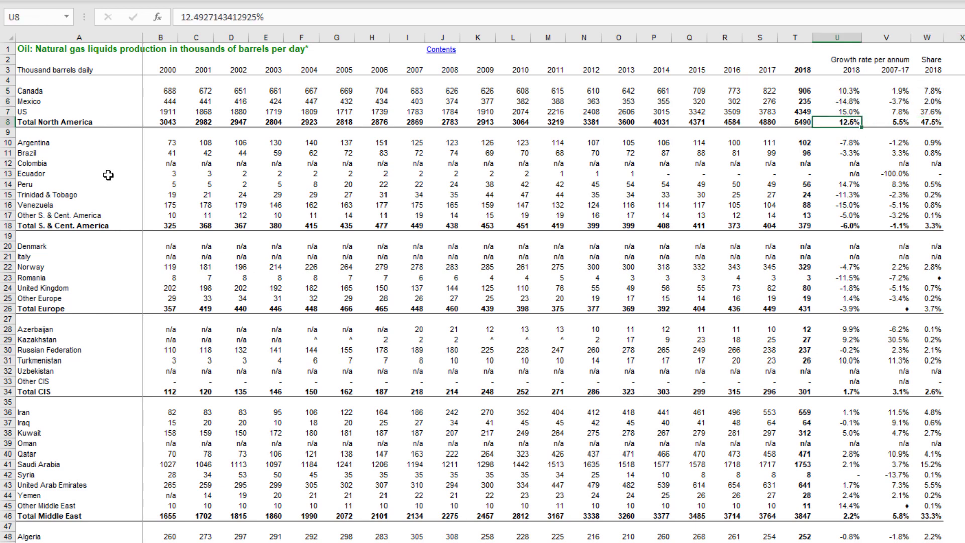
pyautogui.moveTo(82, 122); pyautogui.dragTo(230, 123)
pyautogui.moveTo(81, 225); pyautogui.dragTo(233, 227)
# Check the Total World row's 100% share and the South and Central American country rows.
pyautogui.scroll(-9, 215, 240)
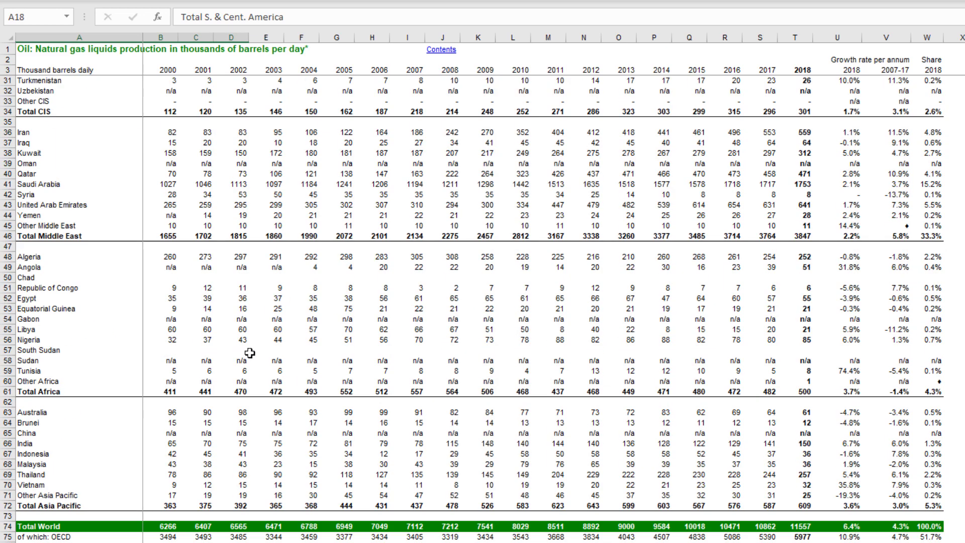
pyautogui.scroll(-4, 88, 505)
pyautogui.moveTo(68, 402); pyautogui.dragTo(943, 404)
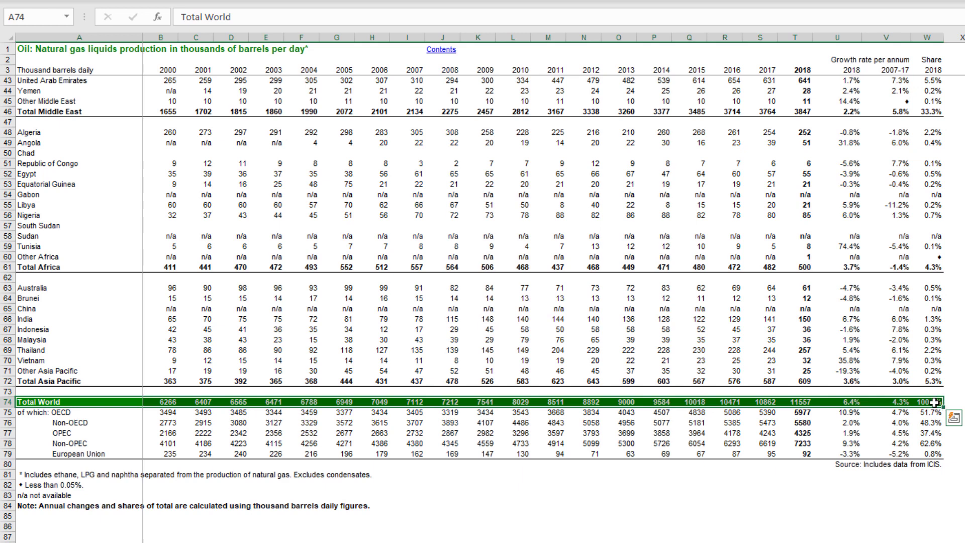
pyautogui.click(932, 402)
pyautogui.scroll(13, 35, 345)
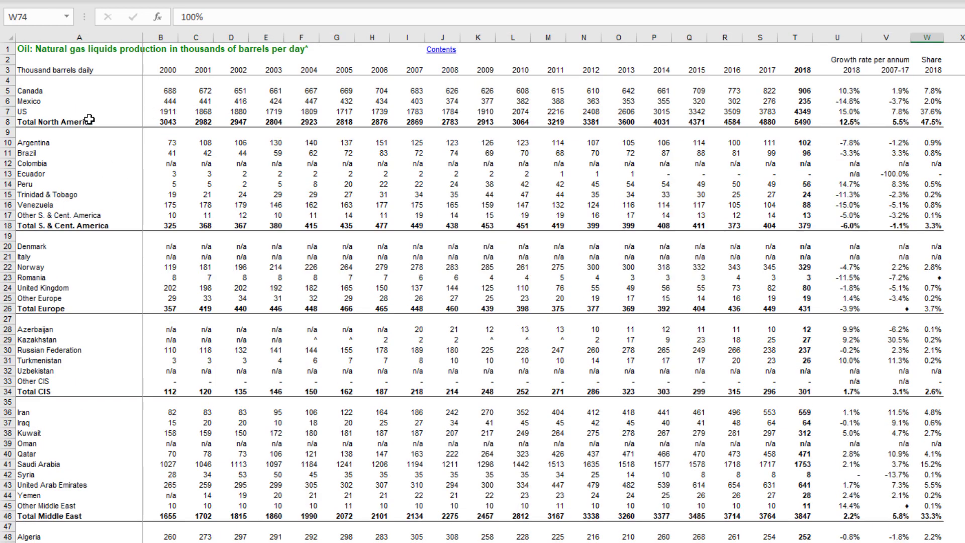
pyautogui.moveTo(68, 91); pyautogui.dragTo(319, 115)
pyautogui.moveTo(64, 143); pyautogui.dragTo(204, 223)
pyautogui.moveTo(71, 121); pyautogui.dragTo(231, 122)
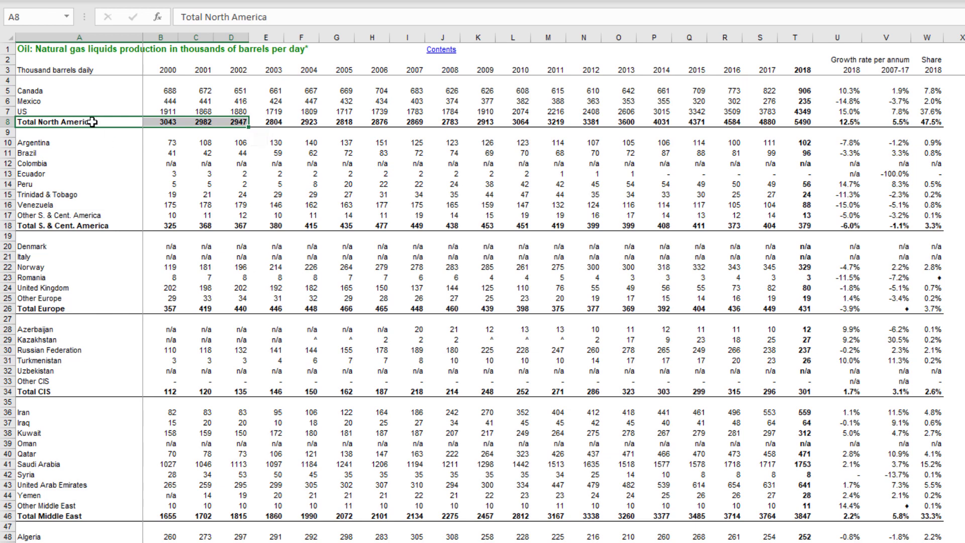
# Review the country names, switch to the Oil Production - Barrels sheet and minimize Excel.
pyautogui.moveTo(81, 91); pyautogui.dragTo(80, 222)
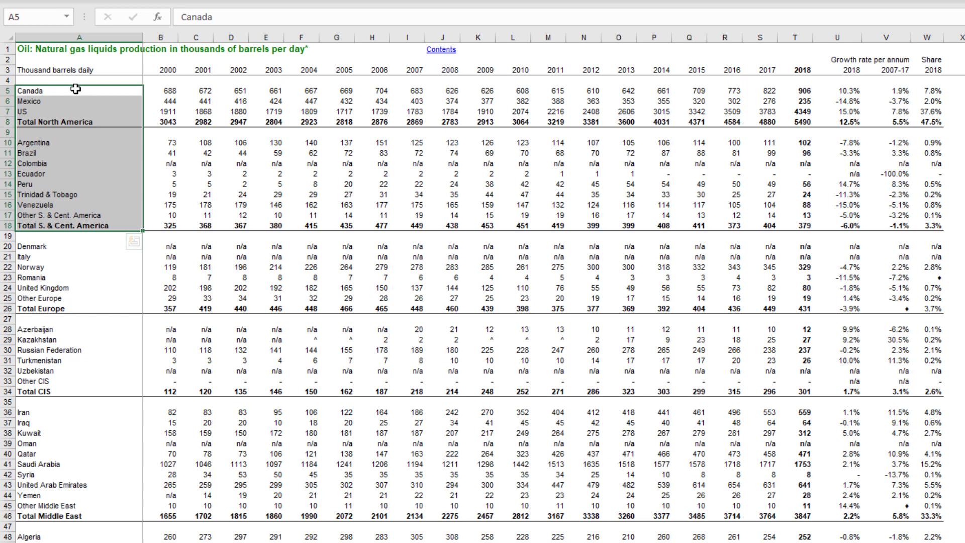
pyautogui.moveTo(76, 89); pyautogui.dragTo(164, 90)
pyautogui.click(85, 142)
pyautogui.click(102, 90)
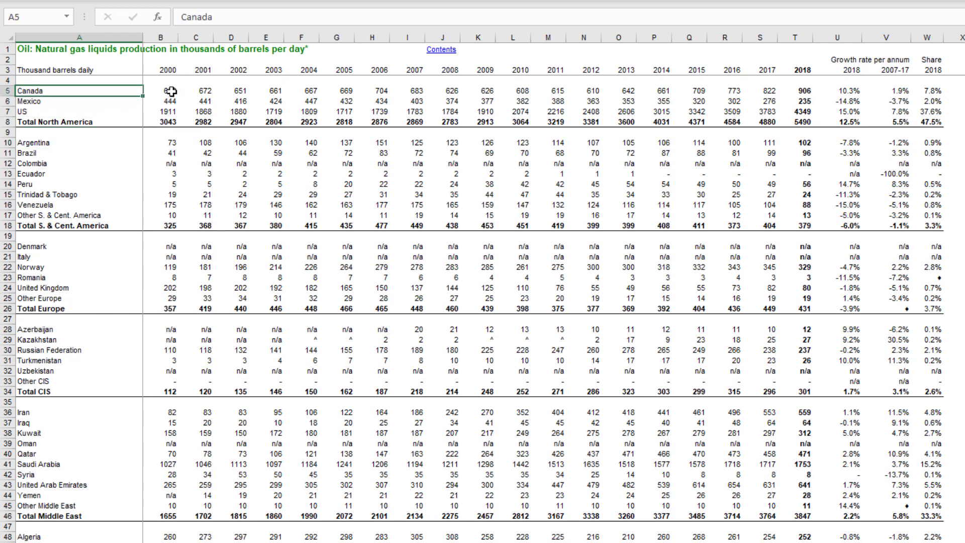
pyautogui.click(70, 122)
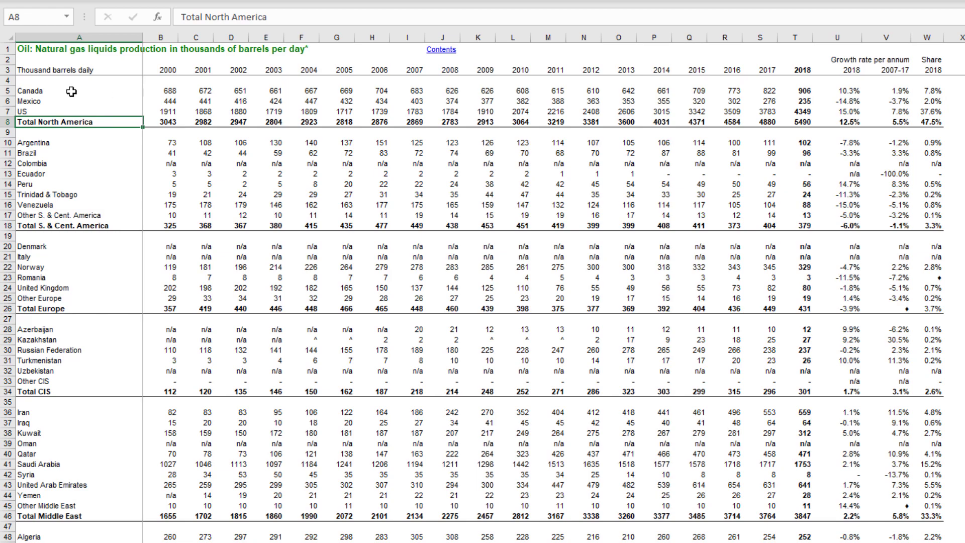
pyautogui.moveTo(80, 92); pyautogui.dragTo(80, 116)
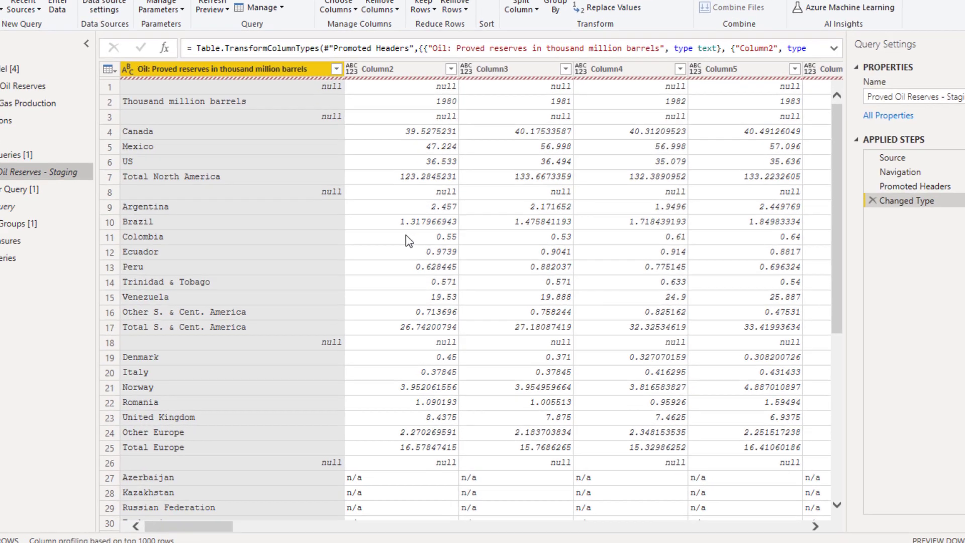
pyautogui.scroll(-3, 417, 274)
pyautogui.scroll(3, 418, 274)
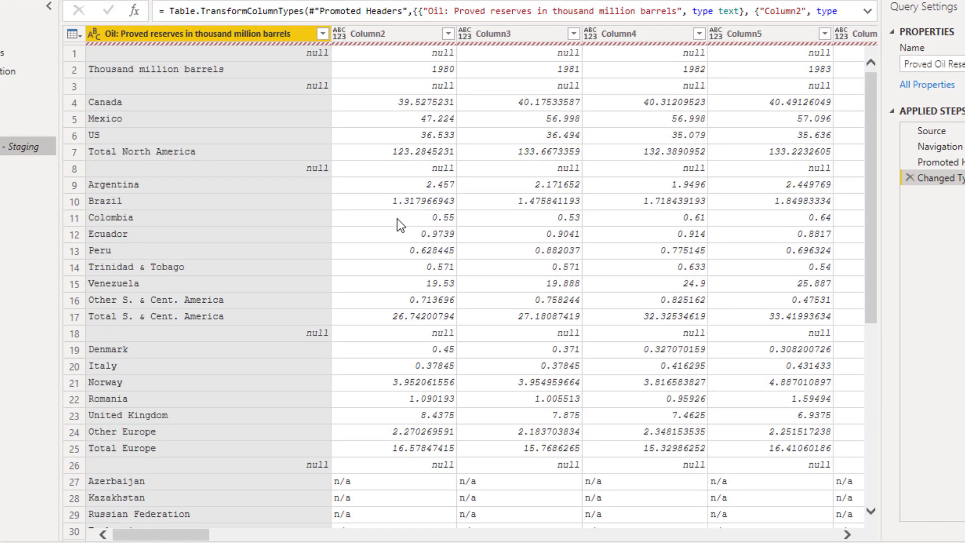
pyautogui.scroll(-14, 397, 219)
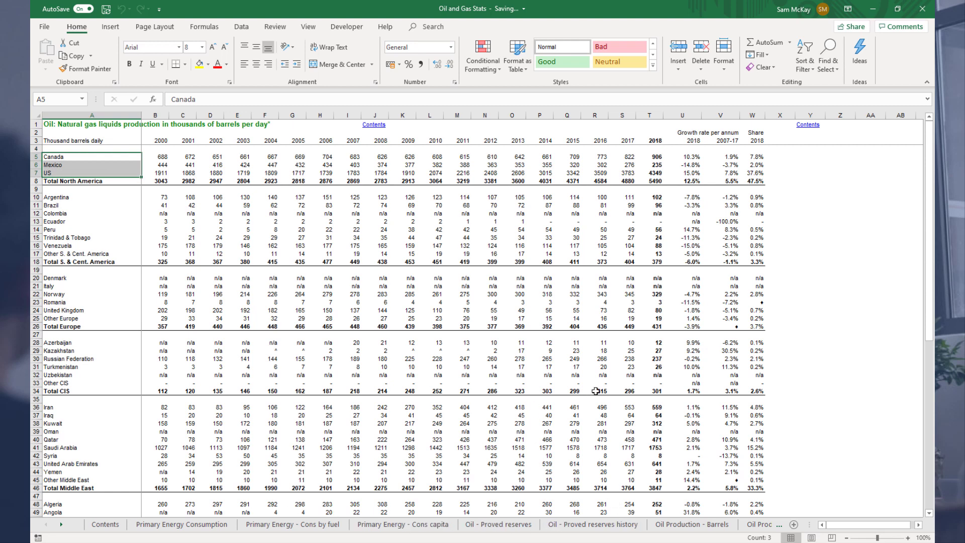
pyautogui.click(719, 528)
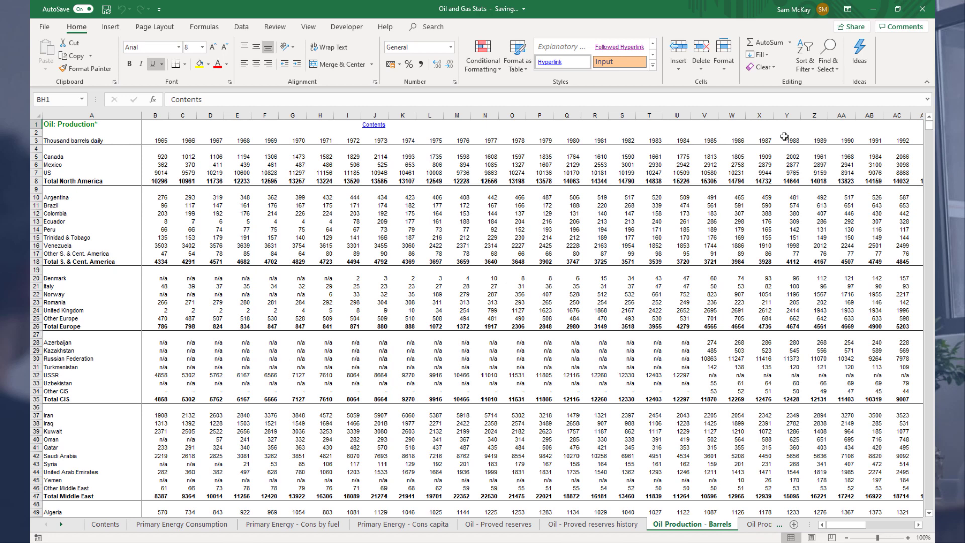
pyautogui.click(873, 9)
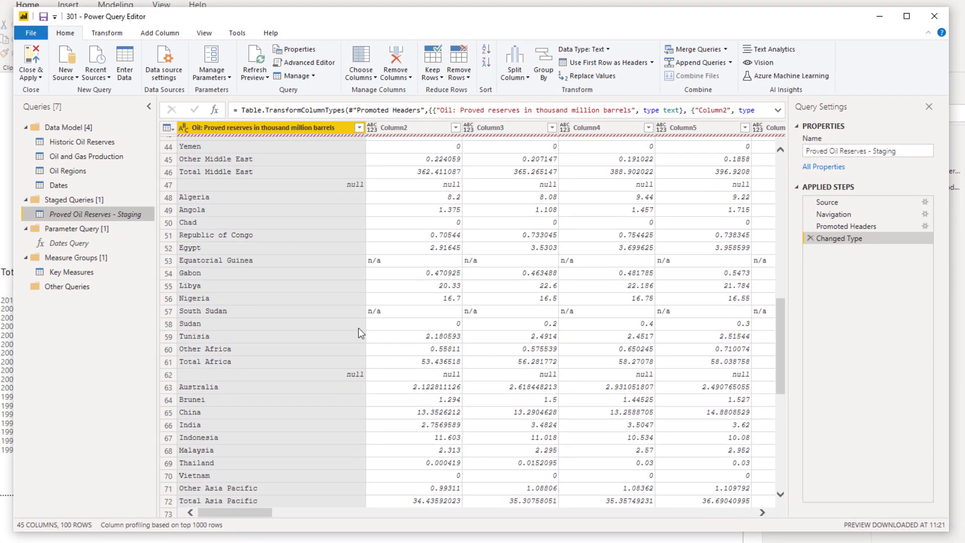
# Scroll through the Historic Oil Reserves query, then switch to the Oil Regions query.
pyautogui.click(128, 141)
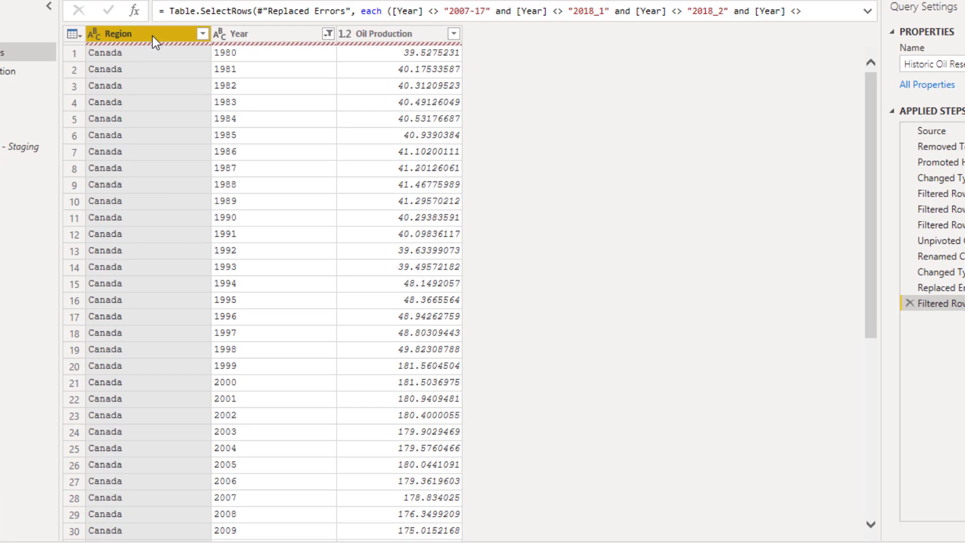
pyautogui.scroll(-20, 134, 241)
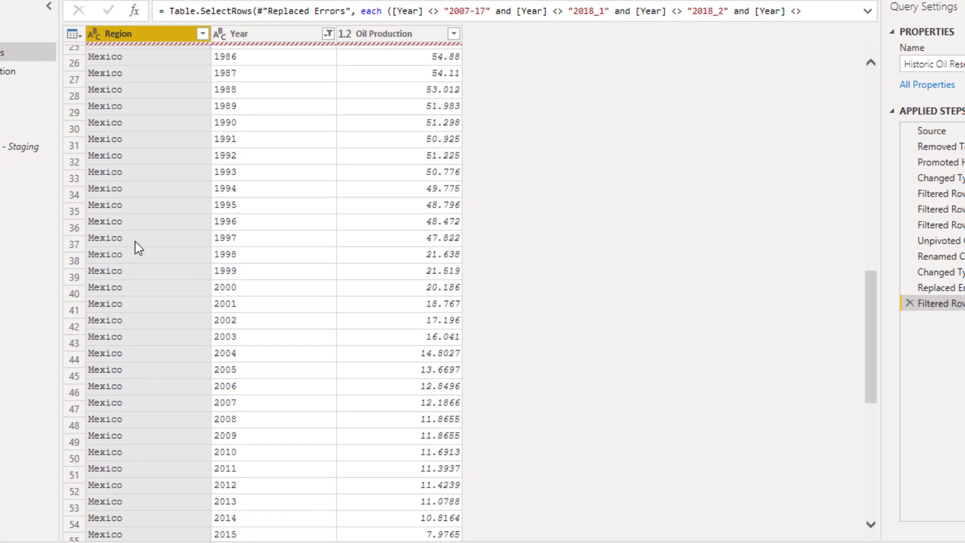
pyautogui.scroll(-5, 134, 241)
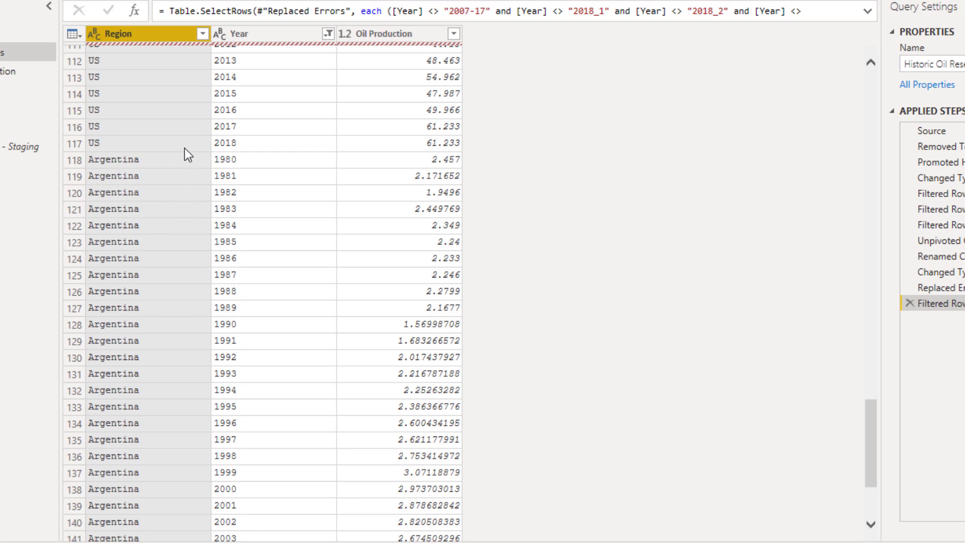
pyautogui.scroll(-6, 185, 148)
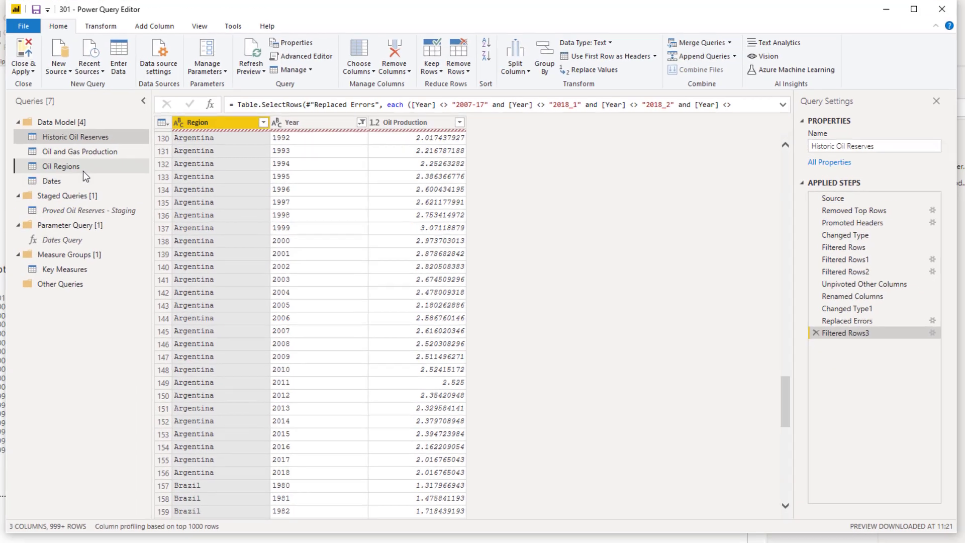
pyautogui.click(87, 176)
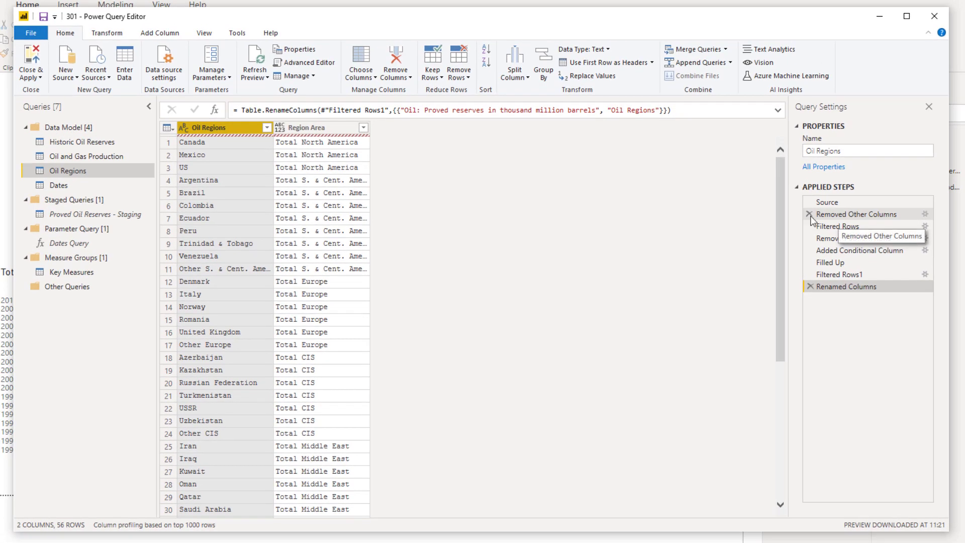
# Compare Oil Regions' Removed Other Columns step with its original source data.
pyautogui.click(844, 215)
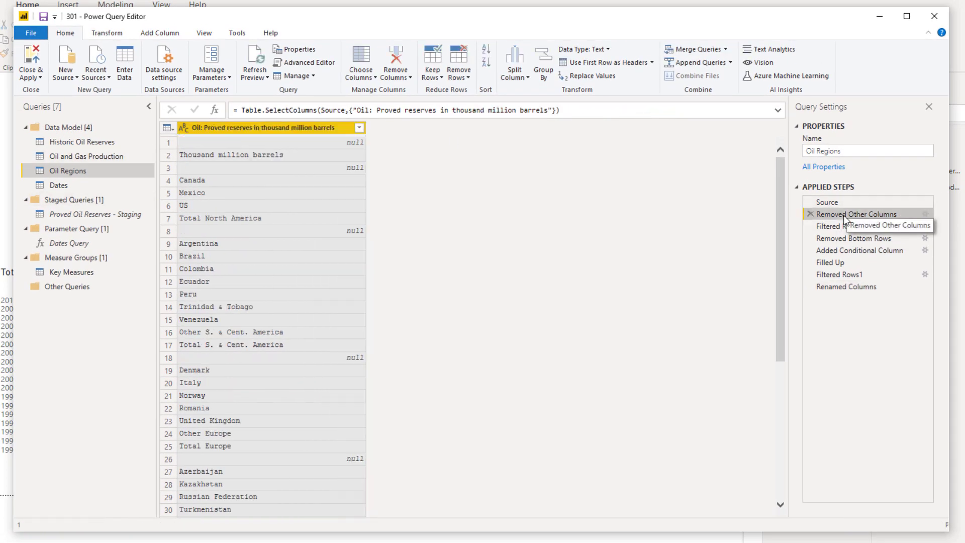
pyautogui.click(848, 206)
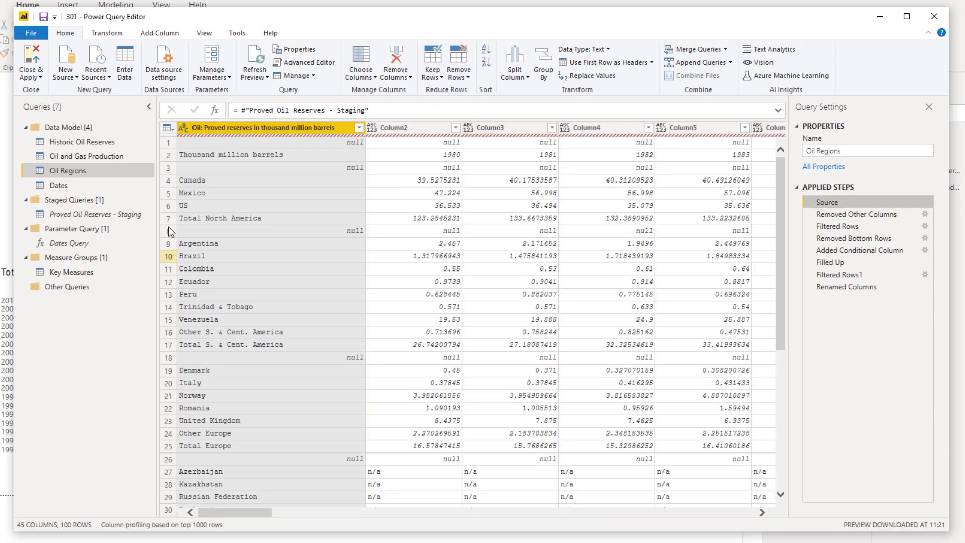
pyautogui.click(846, 215)
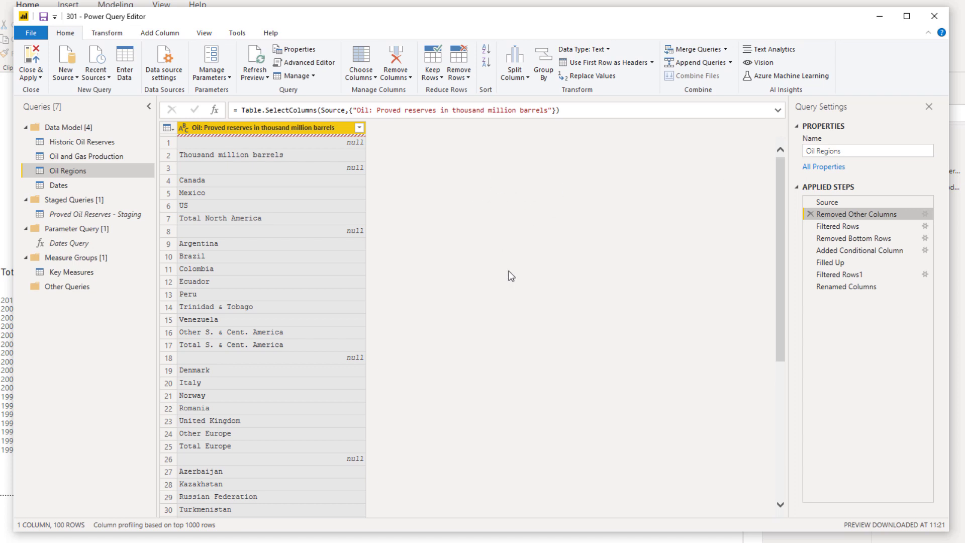
# Cycle through the Staging and Historic Oil Reserves queries, then preview Oil Regions at Filtered Rows.
pyautogui.click(79, 215)
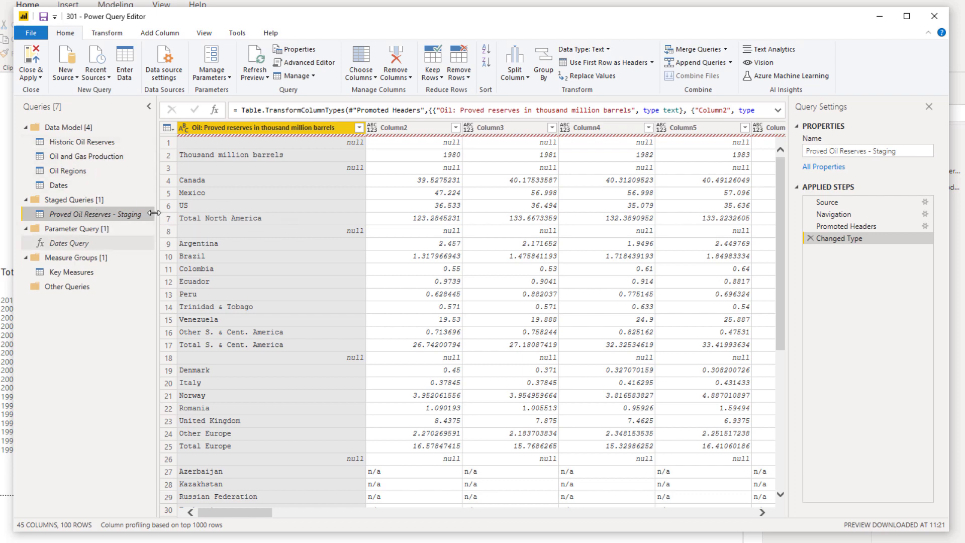
pyautogui.click(96, 142)
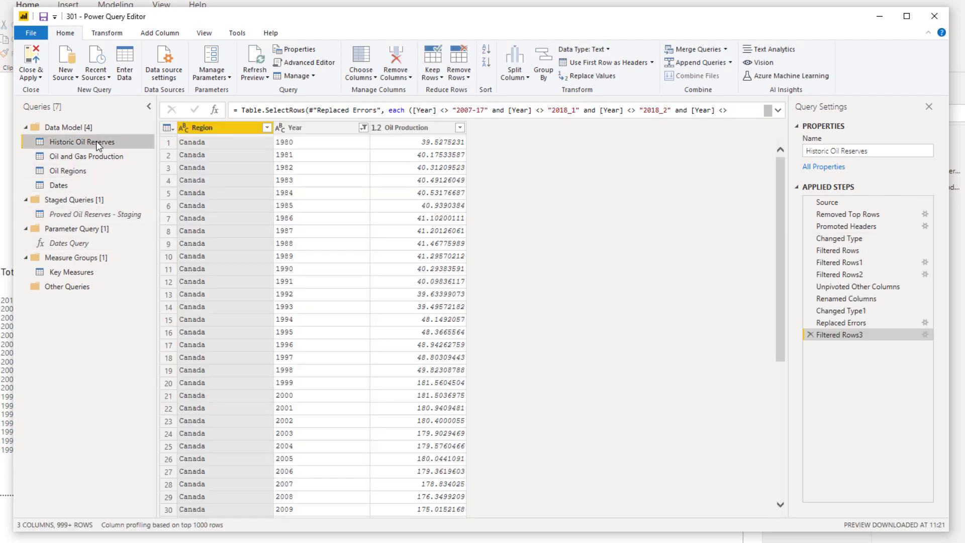
pyautogui.click(112, 171)
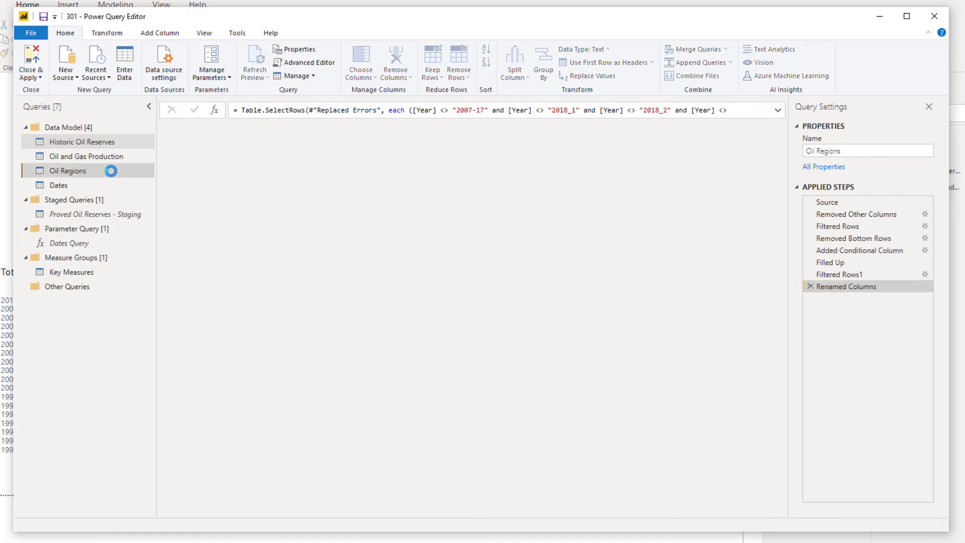
pyautogui.click(869, 226)
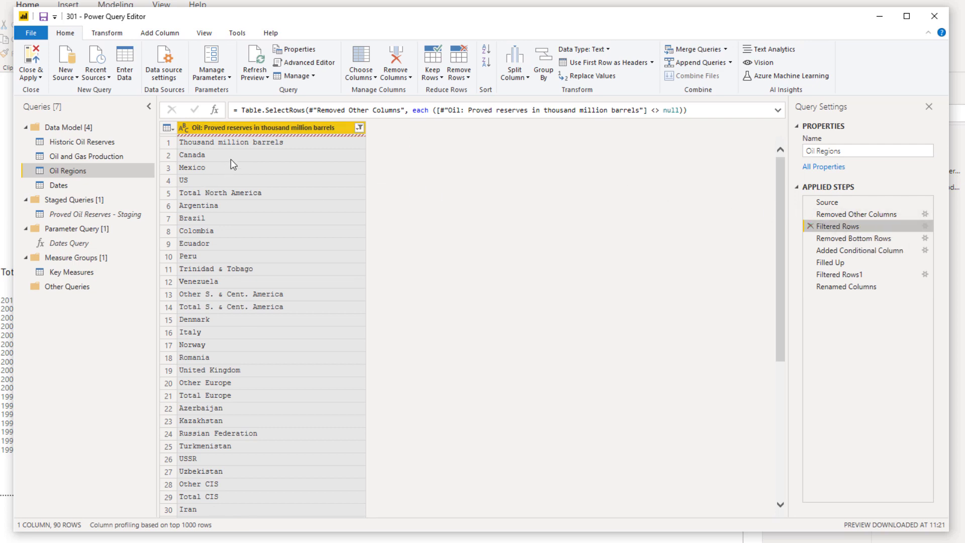
pyautogui.scroll(-20, 254, 336)
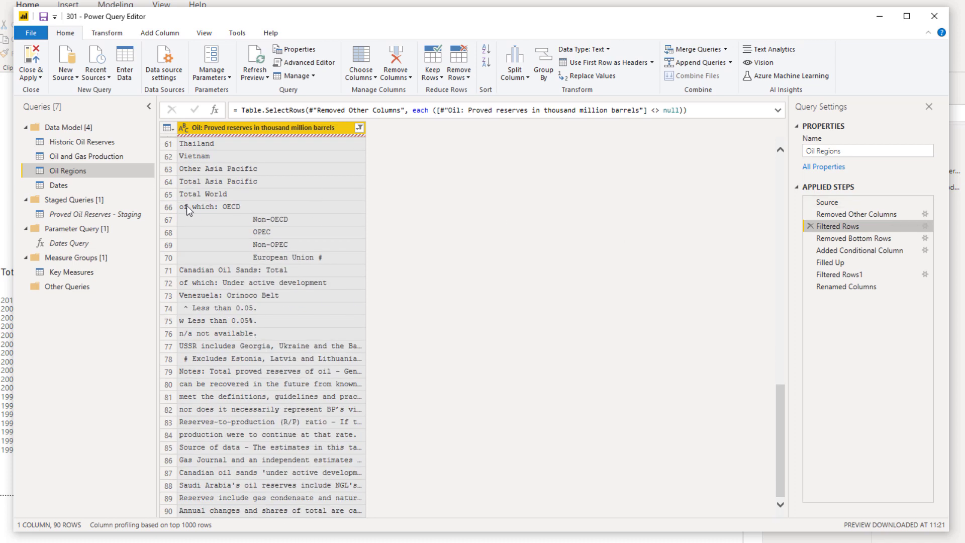
pyautogui.scroll(12, 186, 206)
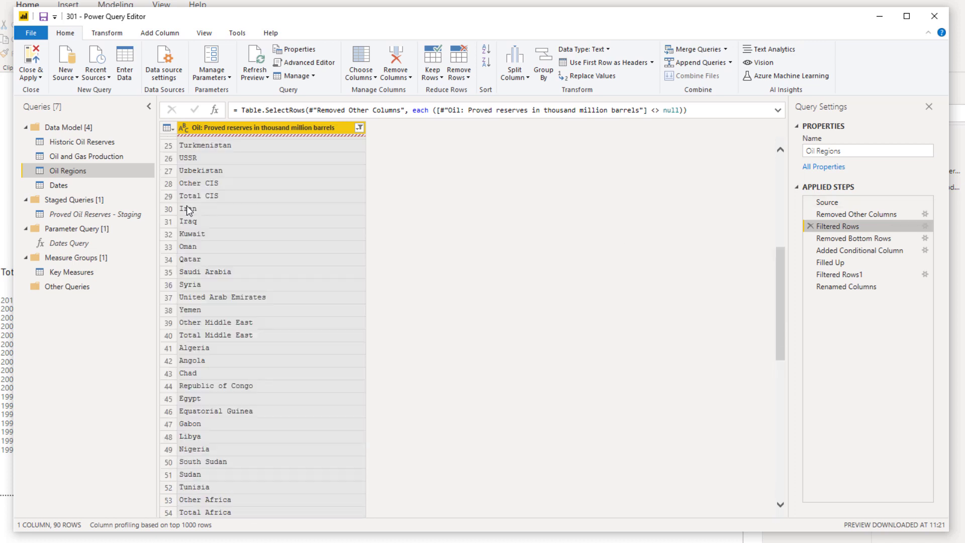
# Step from Removed Bottom Rows to Added Conditional Column and review the Region Area rule unchanged.
pyautogui.click(849, 238)
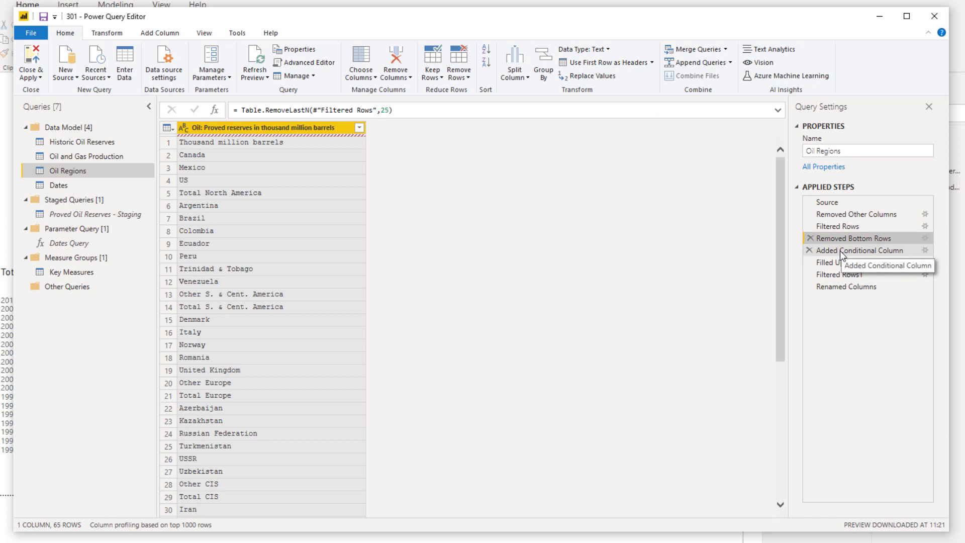
pyautogui.click(841, 251)
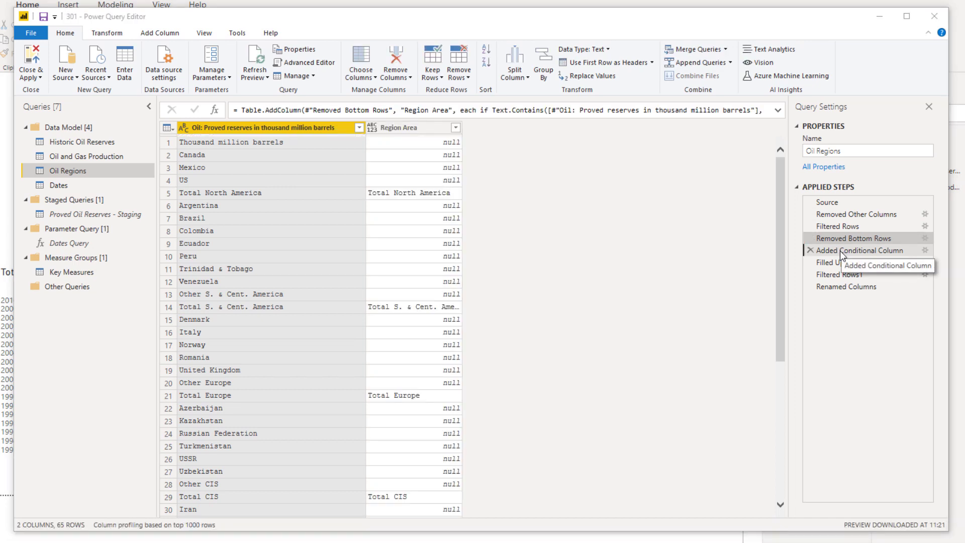
pyautogui.doubleClick(840, 251)
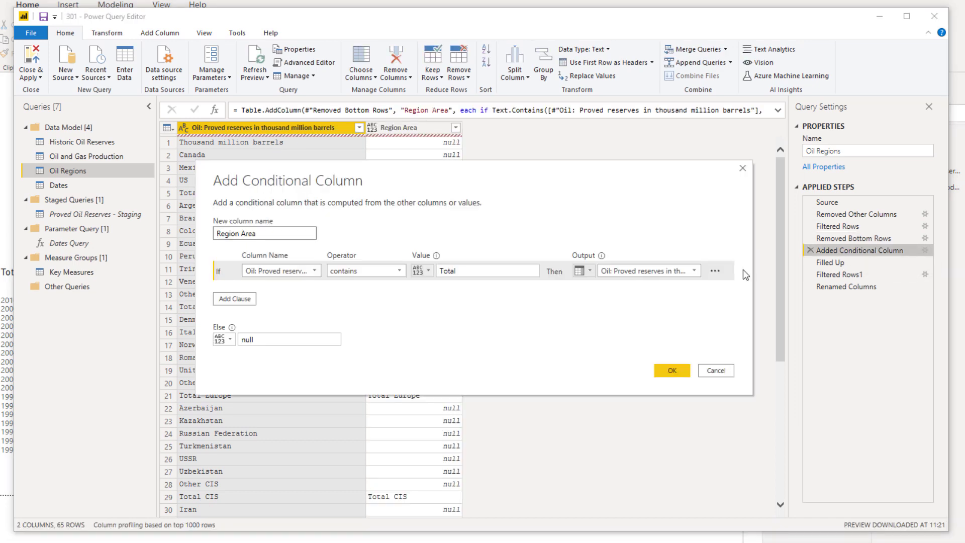
pyautogui.click(743, 169)
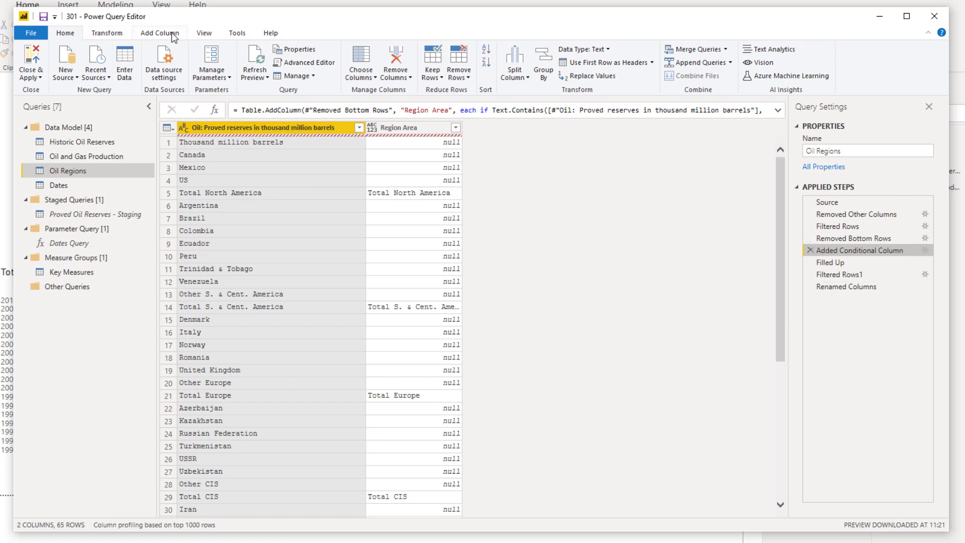
pyautogui.click(148, 36)
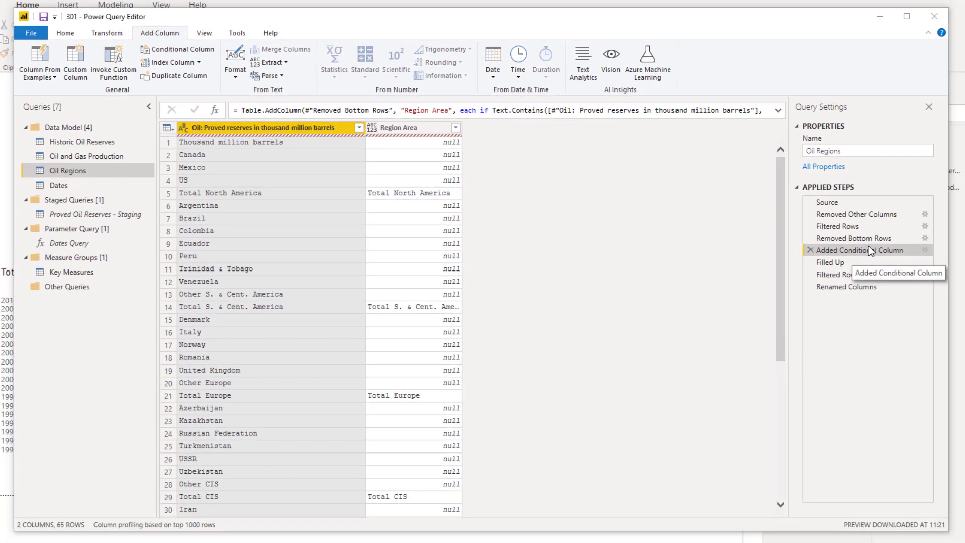
pyautogui.doubleClick(859, 249)
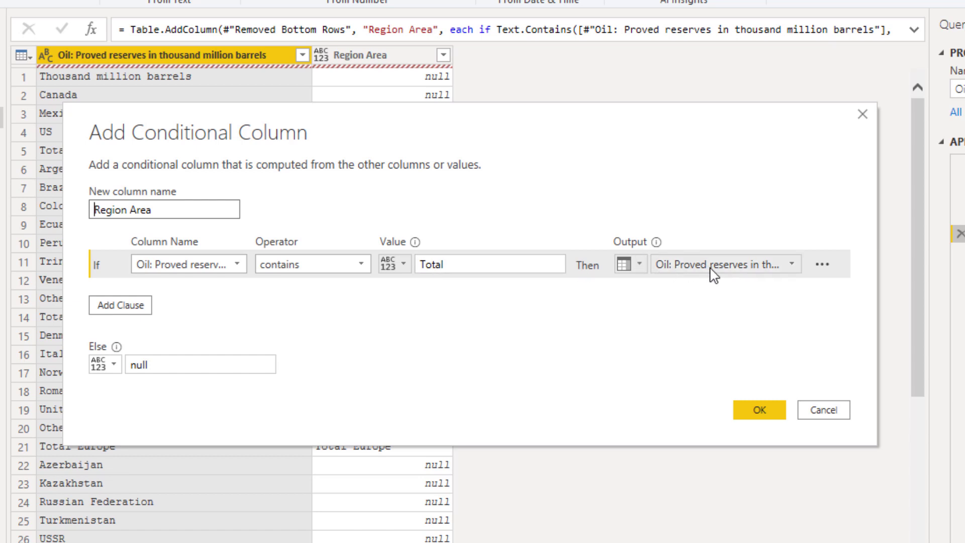
pyautogui.click(631, 264)
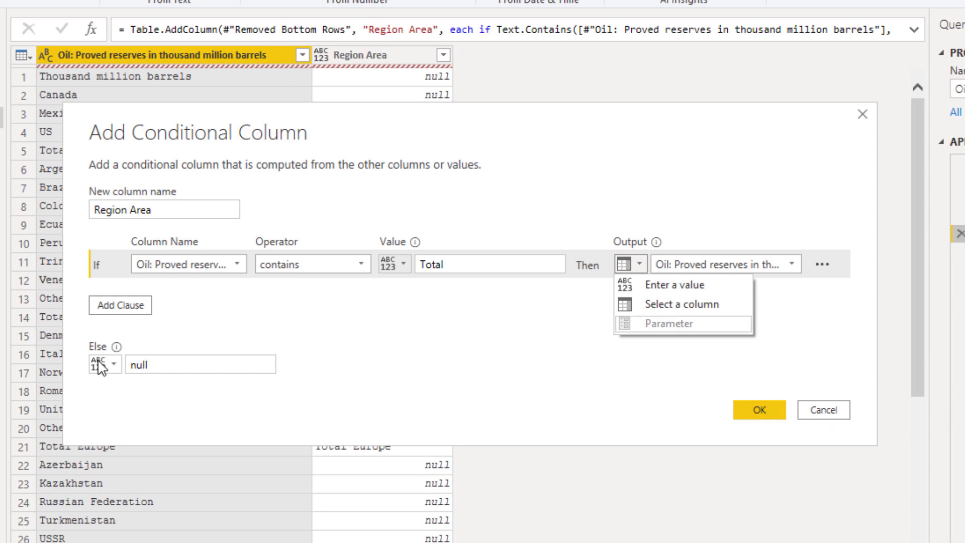
pyautogui.click(743, 410)
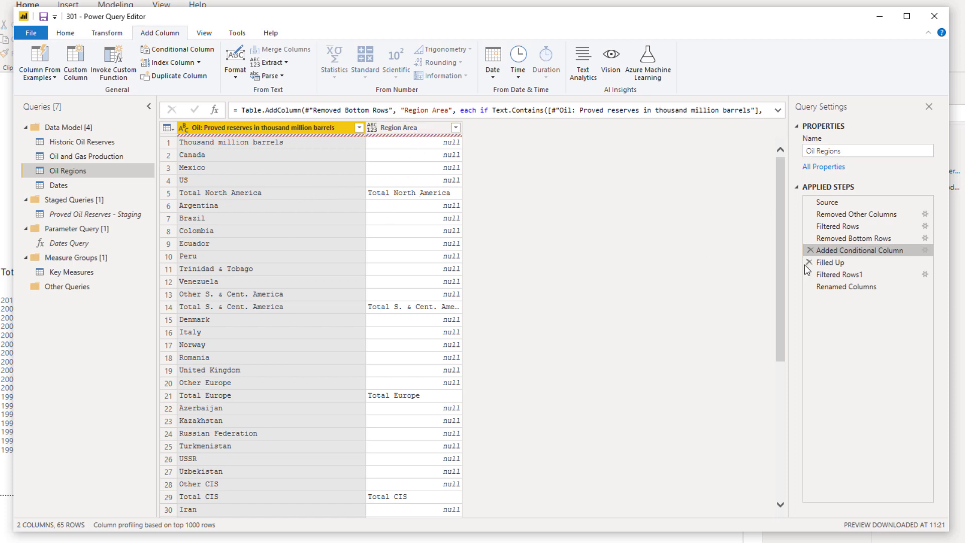
# Fill the Region Area column Up so blank country rows take their regional total.
pyautogui.rightClick(422, 129)
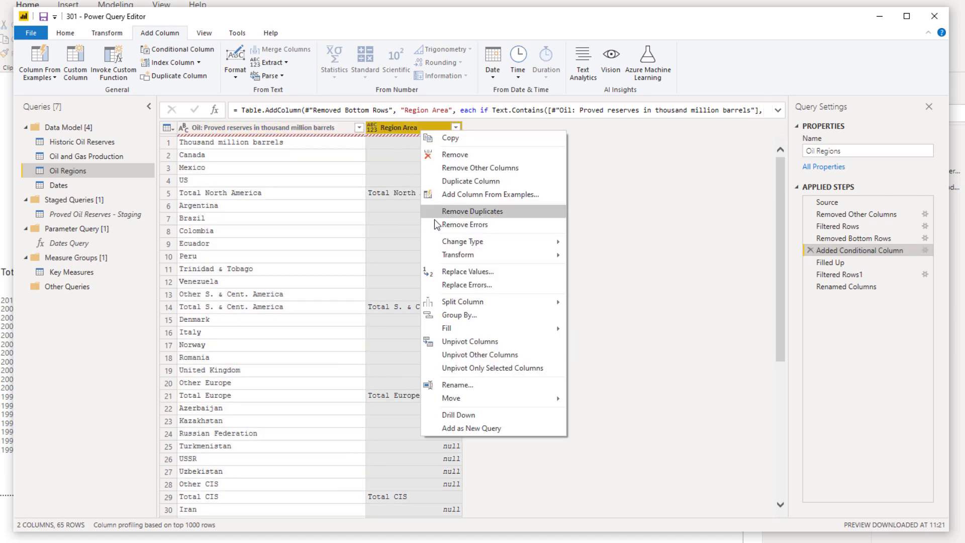
pyautogui.moveTo(455, 332)
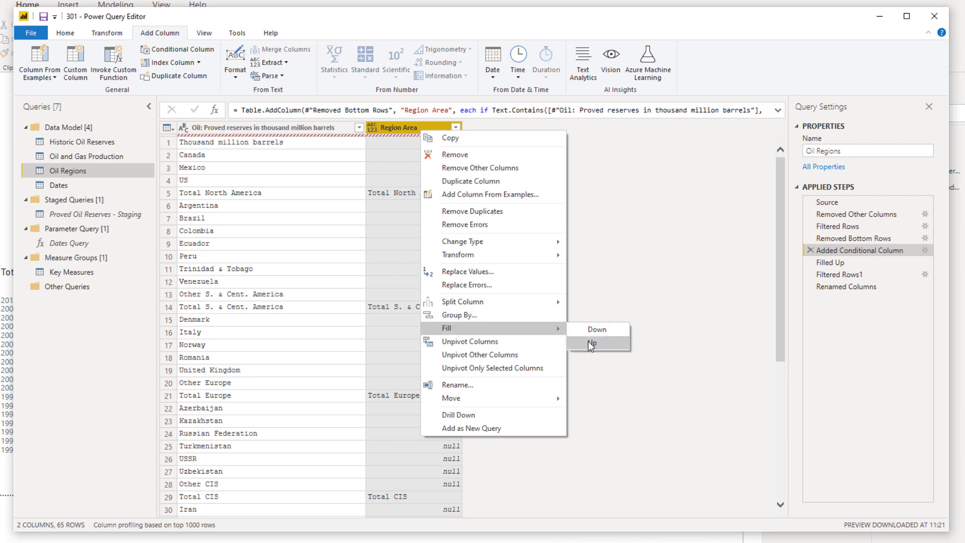
pyautogui.click(838, 267)
pyautogui.click(847, 263)
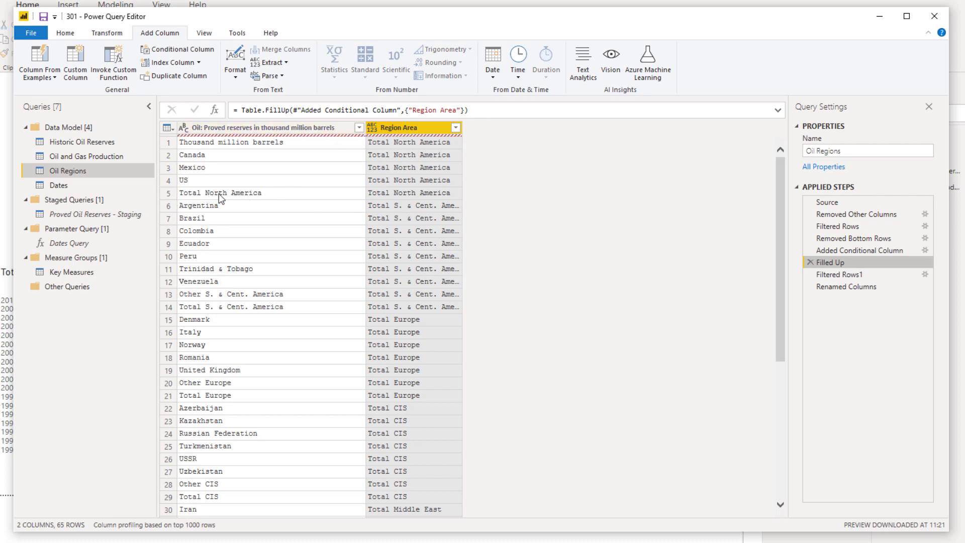
# Check the Filtered Rows1 result against the workbook's Total North America figures, ending on Oil Regions.
pyautogui.click(843, 285)
pyautogui.click(848, 274)
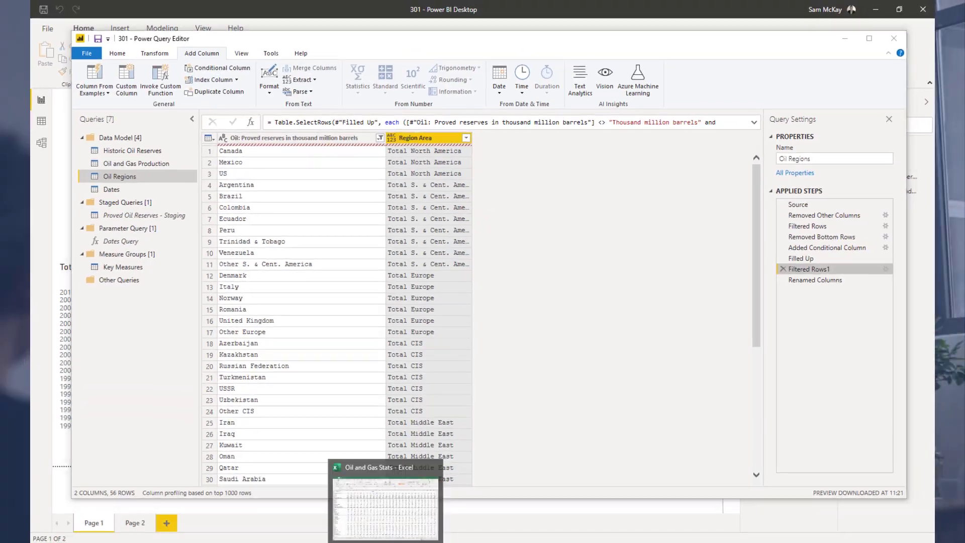
pyautogui.click(372, 503)
pyautogui.moveTo(162, 182); pyautogui.dragTo(568, 182)
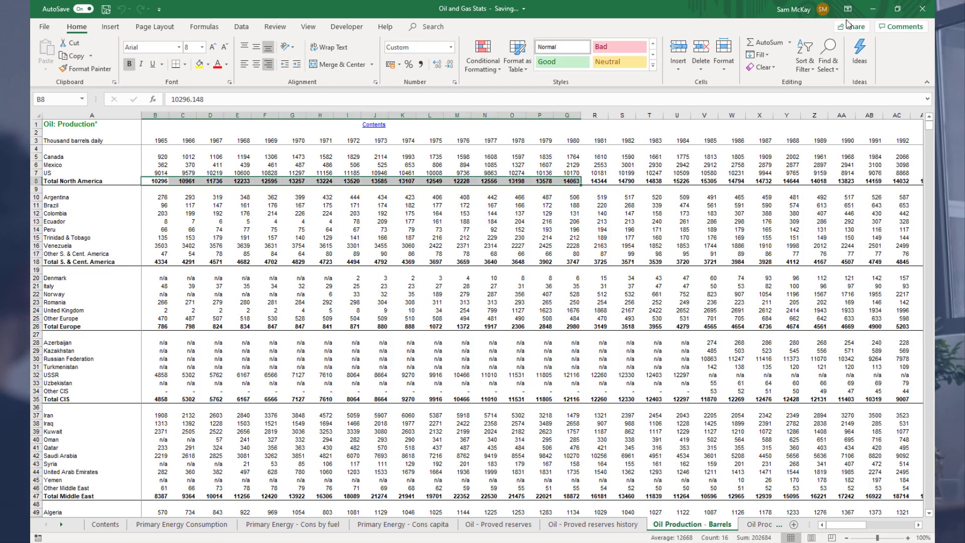
pyautogui.click(873, 9)
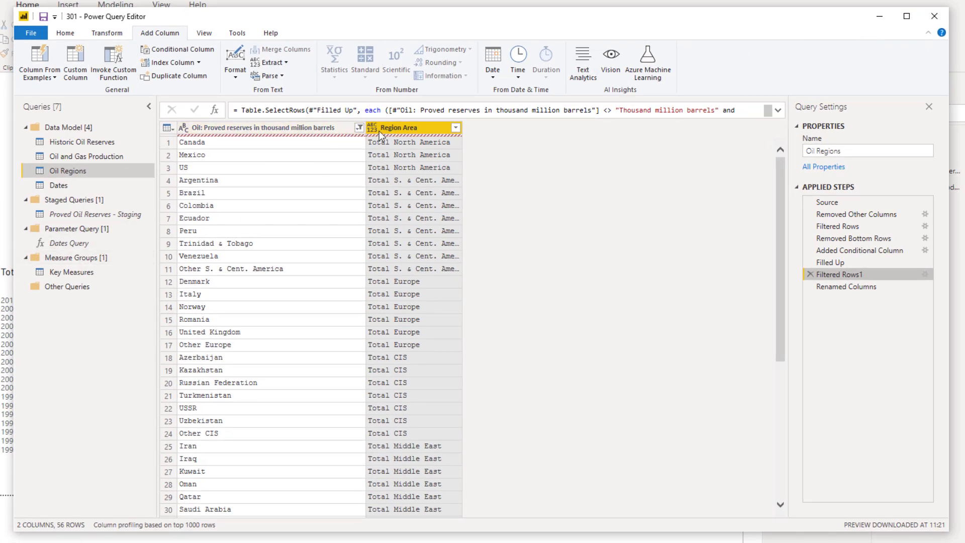
pyautogui.click(104, 143)
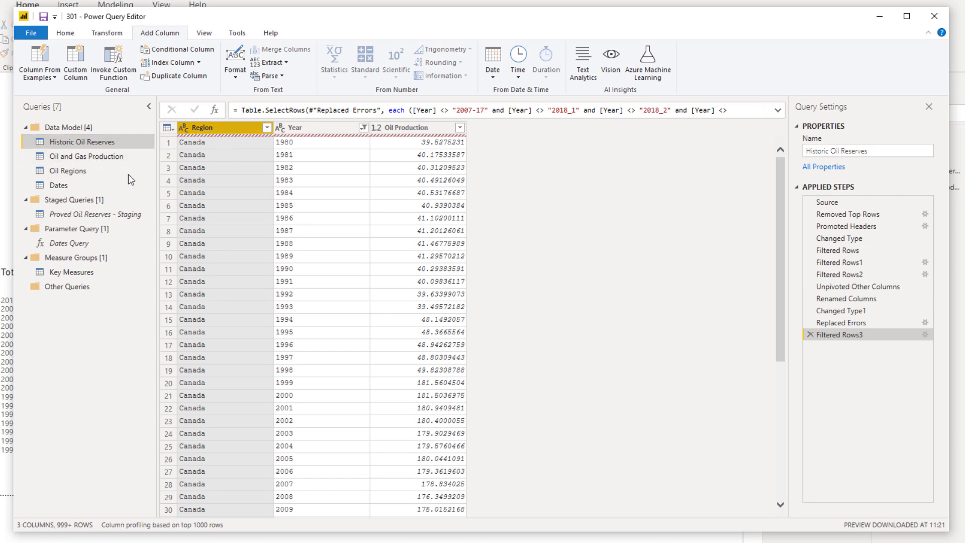
pyautogui.click(99, 169)
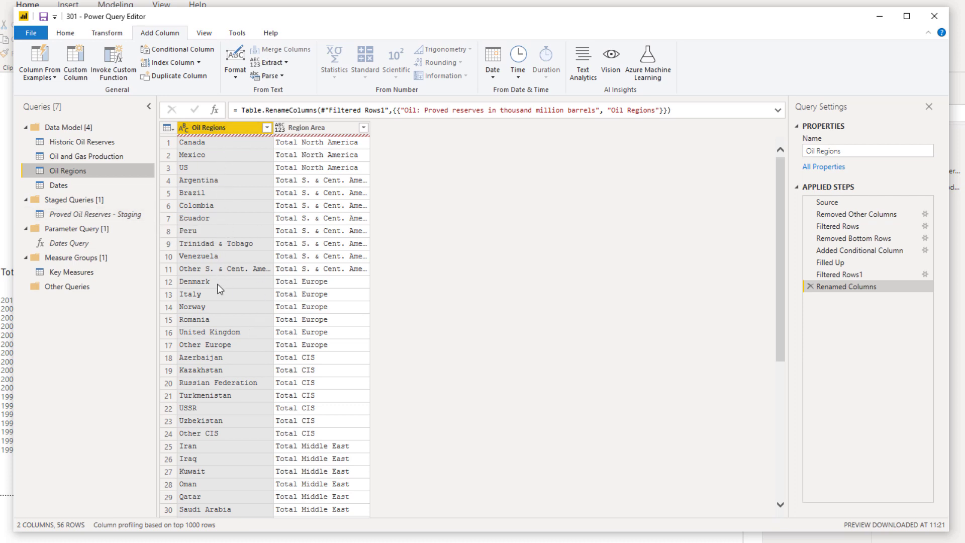
# Apply the query changes, inspect the Oil Regions table in Model view, and return to the report.
pyautogui.click(68, 35)
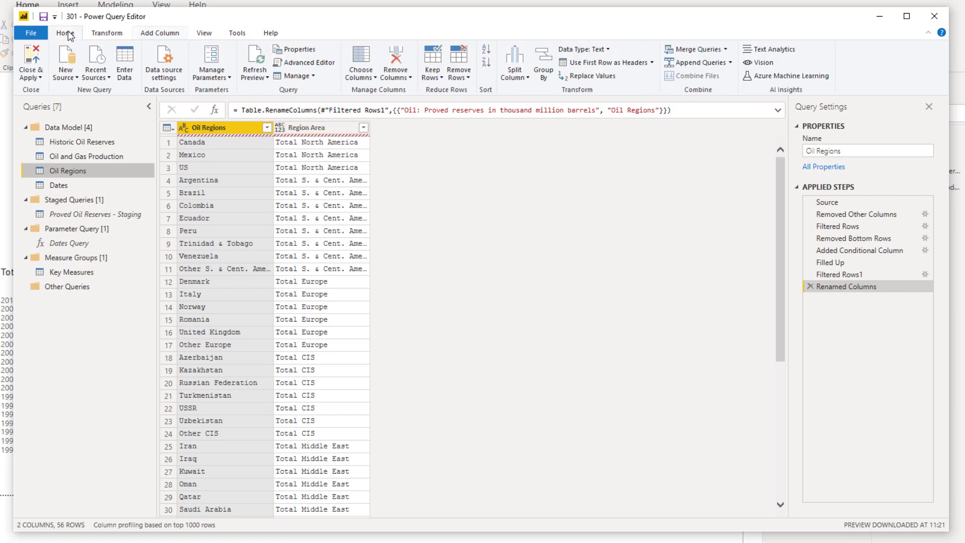
pyautogui.click(30, 64)
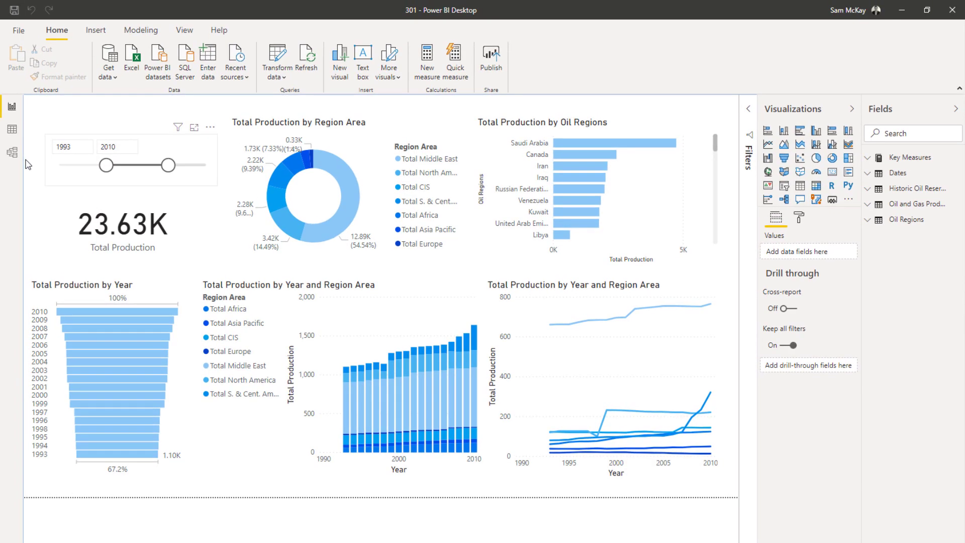
pyautogui.click(14, 152)
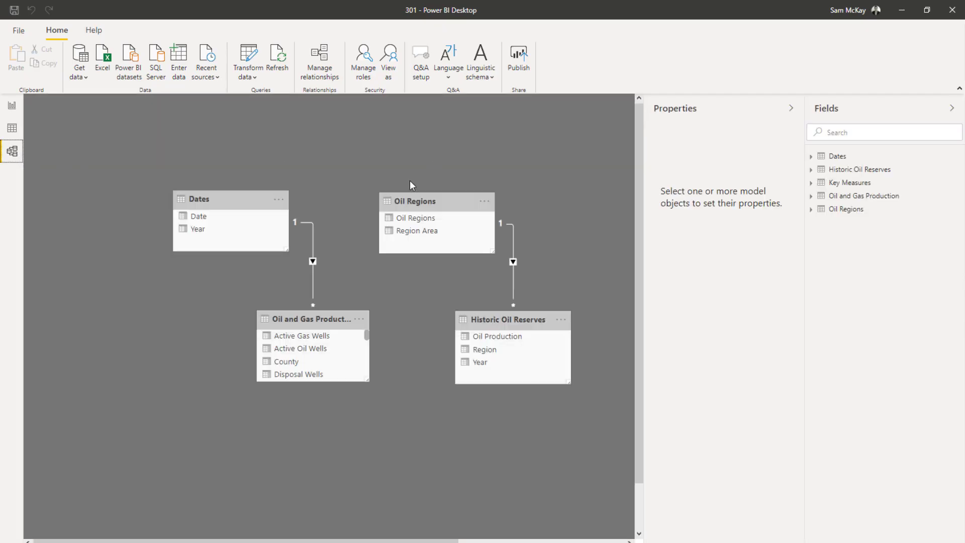
pyautogui.click(422, 201)
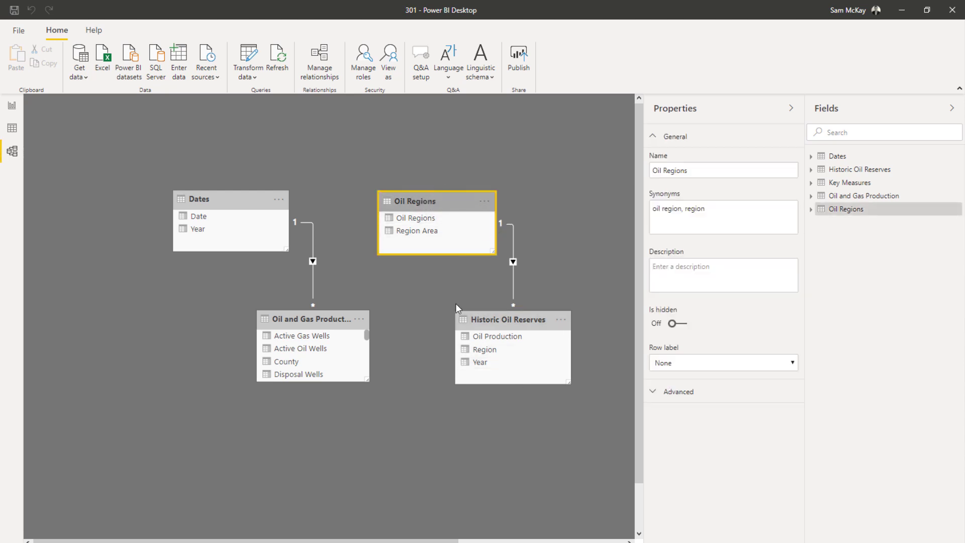
pyautogui.click(12, 105)
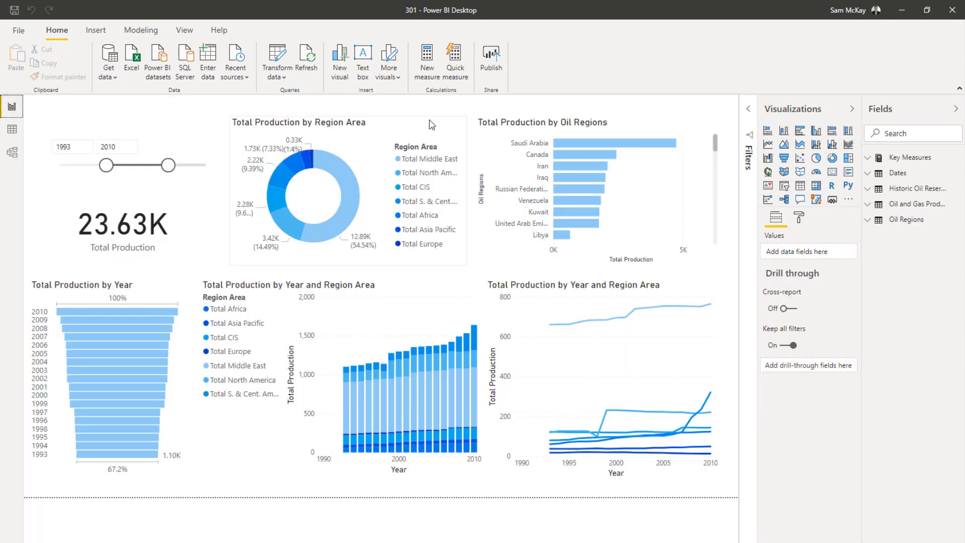
pyautogui.click(346, 183)
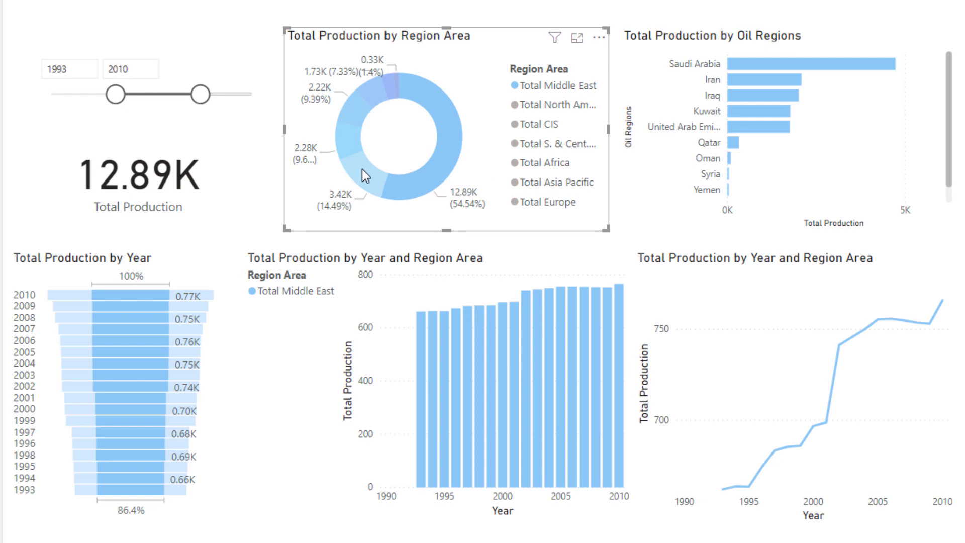
pyautogui.click(360, 168)
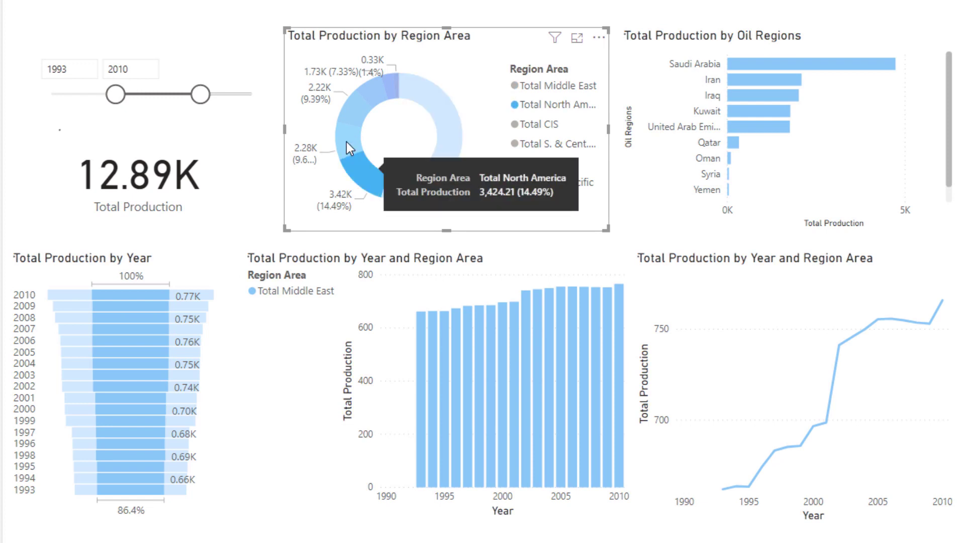
pyautogui.click(344, 133)
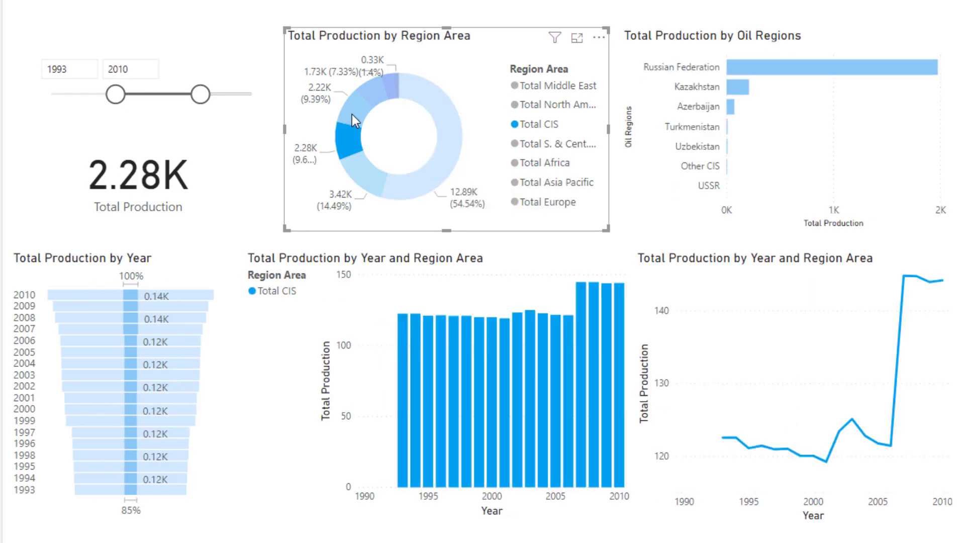
pyautogui.click(354, 115)
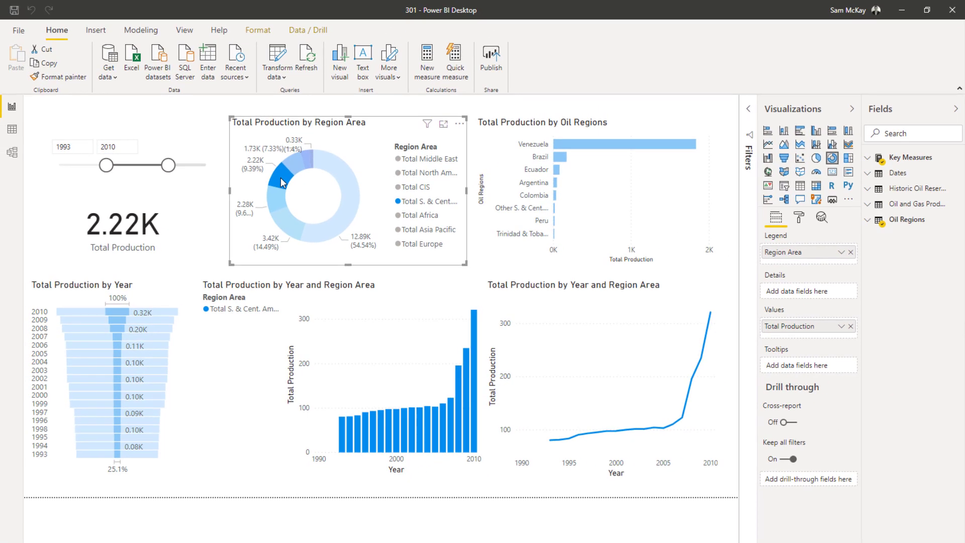
pyautogui.click(356, 118)
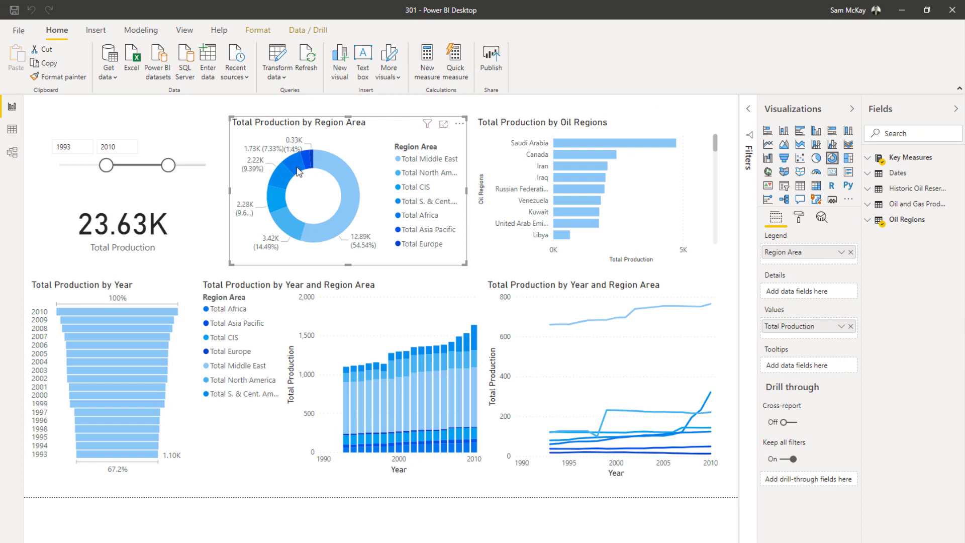
pyautogui.moveTo(298, 171)
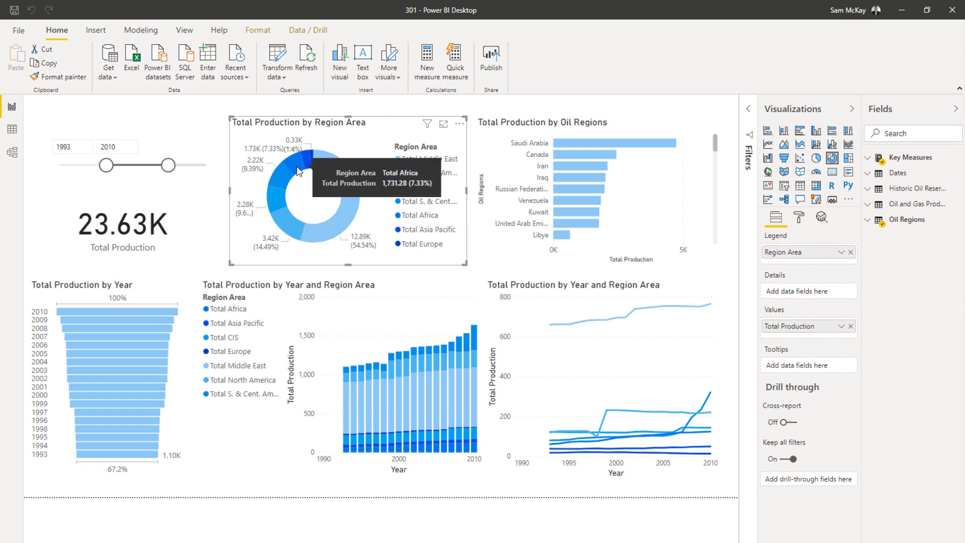
pyautogui.click(298, 171)
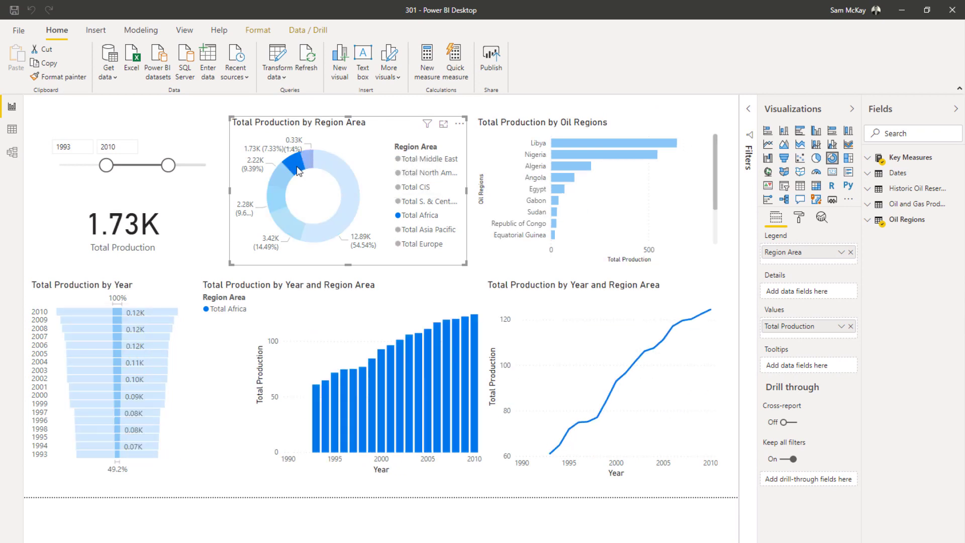
pyautogui.click(298, 171)
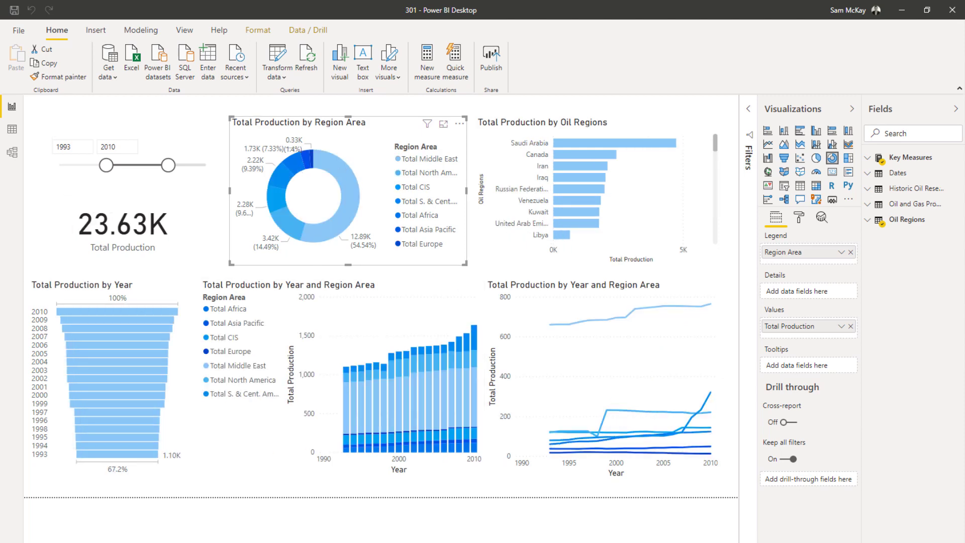
pyautogui.moveTo(153, 526)
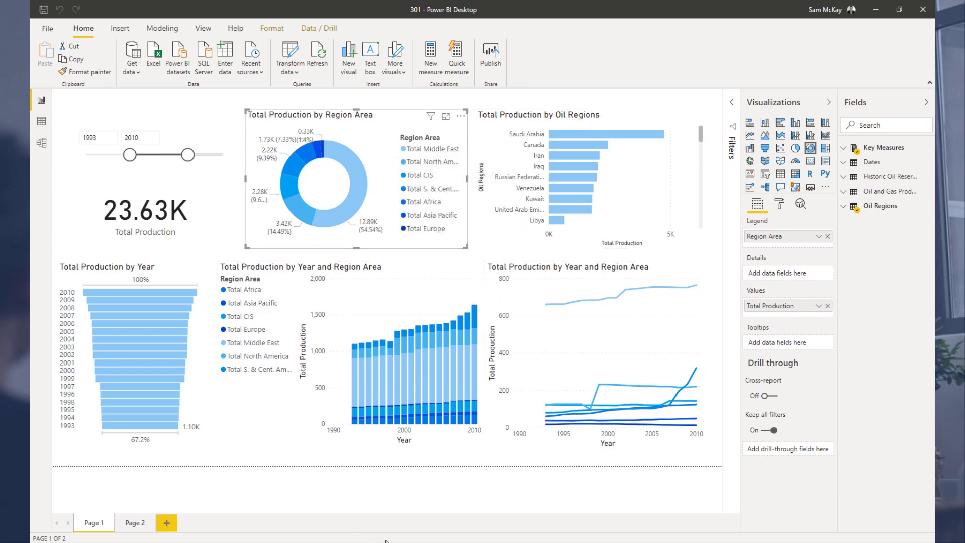
pyautogui.hotkey('alt', 'Tab')
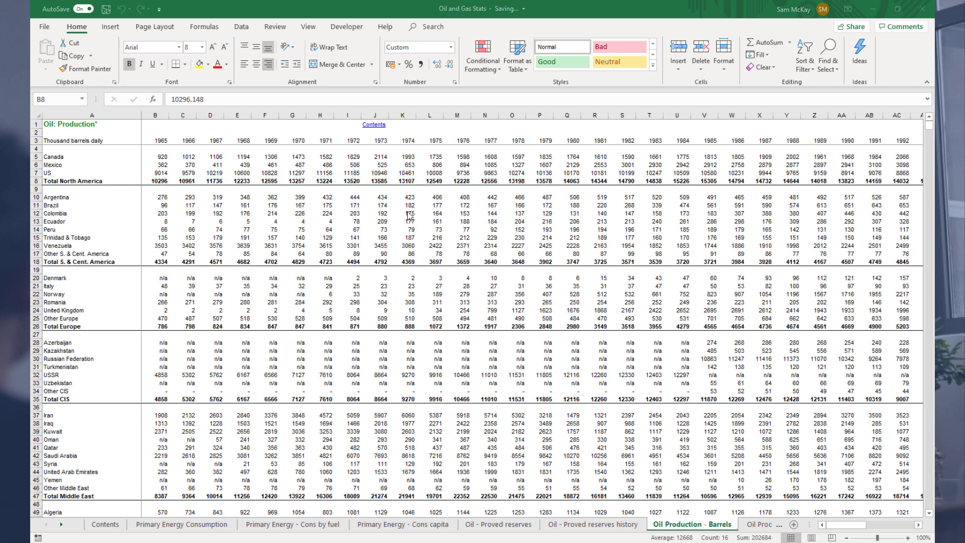
pyautogui.moveTo(208, 156); pyautogui.dragTo(606, 422)
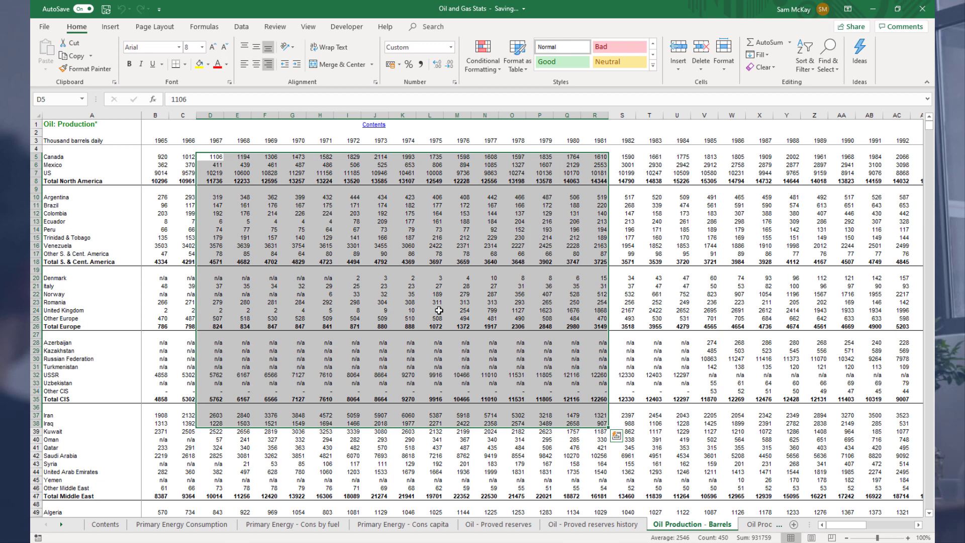
pyautogui.hotkey('alt', 'Tab')
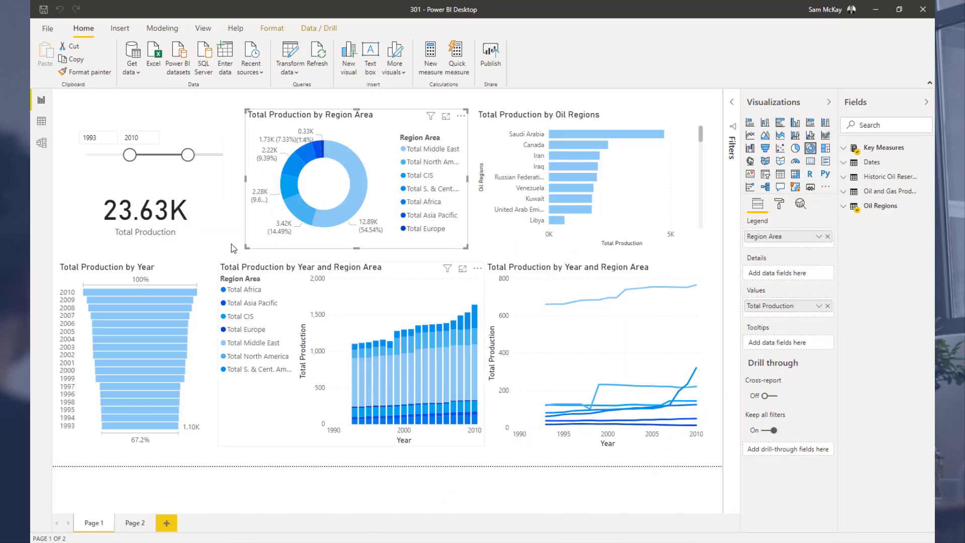
pyautogui.click(41, 123)
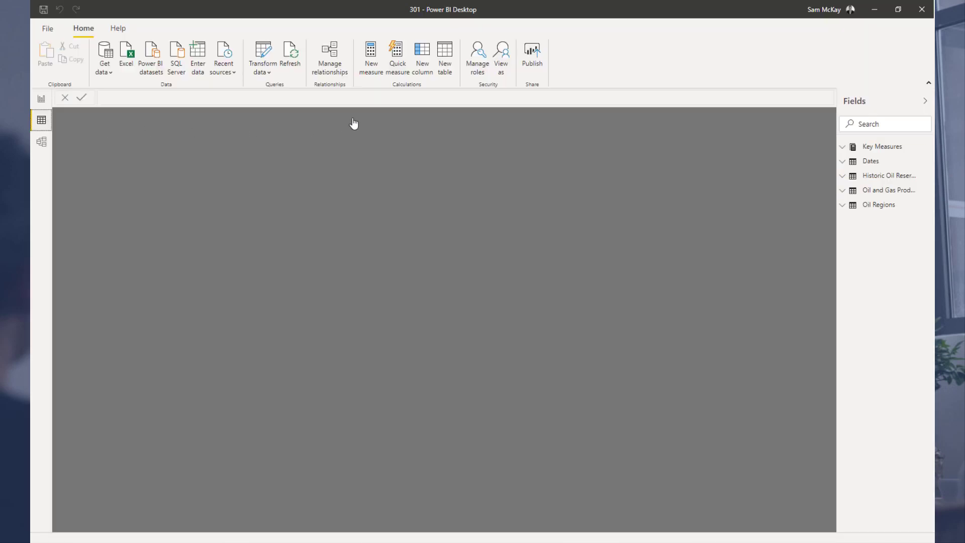
pyautogui.click(889, 162)
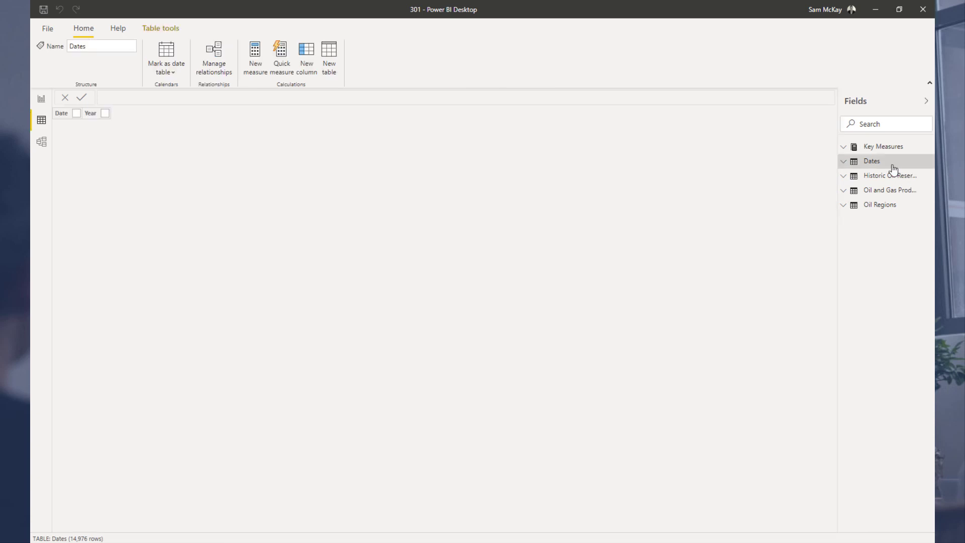
pyautogui.click(876, 205)
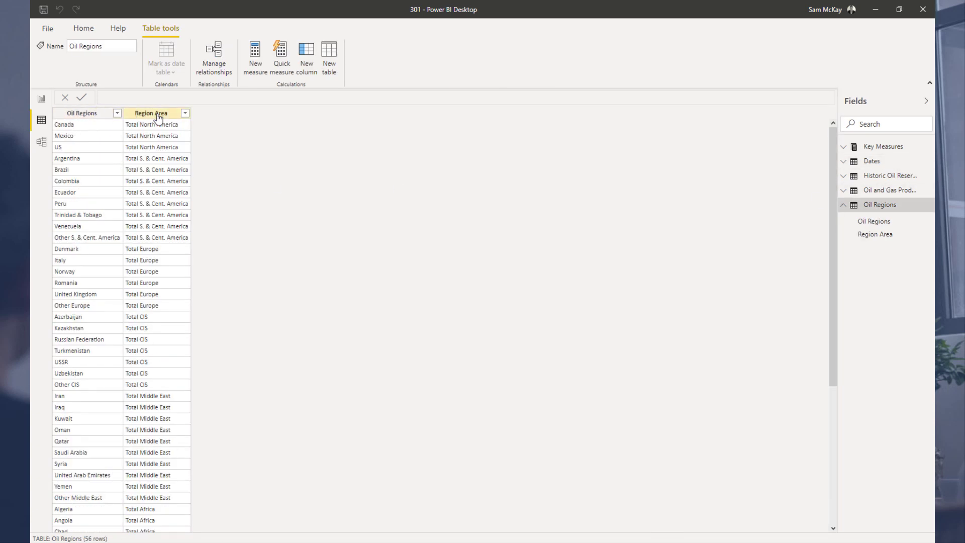
pyautogui.click(884, 177)
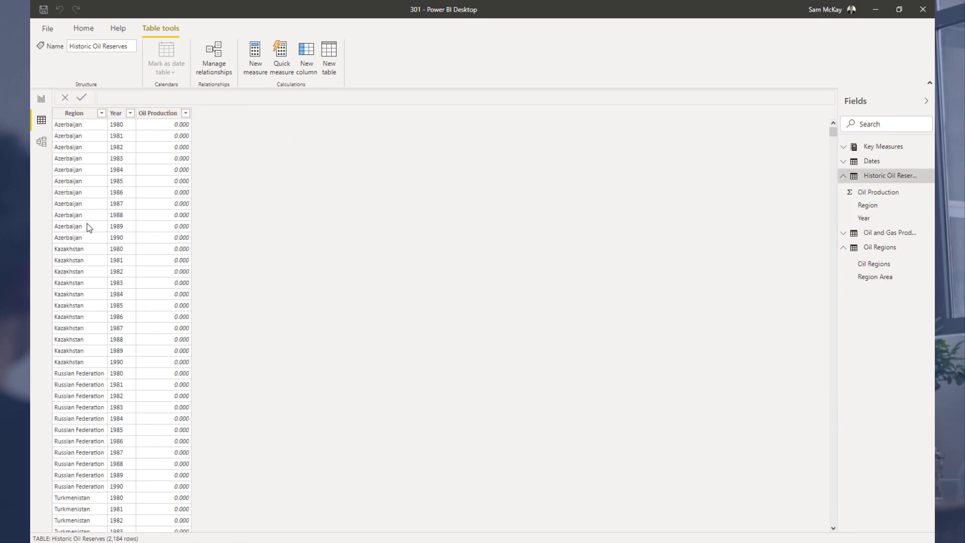
pyautogui.click(156, 113)
pyautogui.click(117, 114)
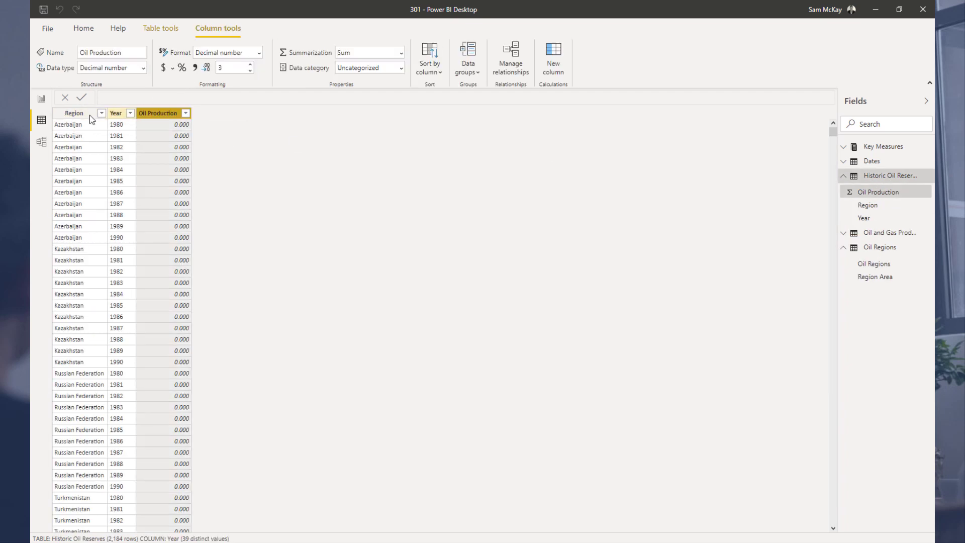
pyautogui.click(72, 114)
# Test cross-filtering on Saudi Arabia, Iraq and the year 2009, clearing each filter afterwards.
pyautogui.click(41, 99)
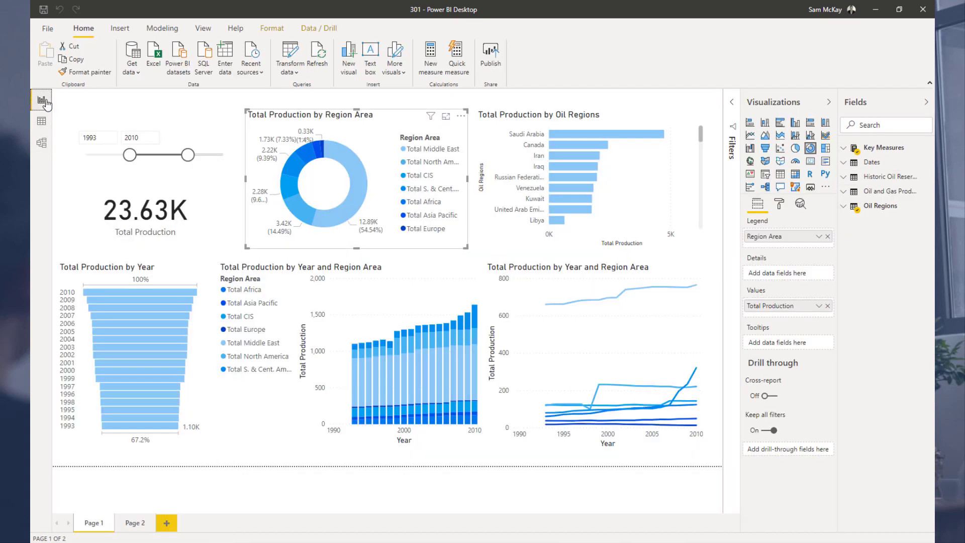
pyautogui.click(629, 132)
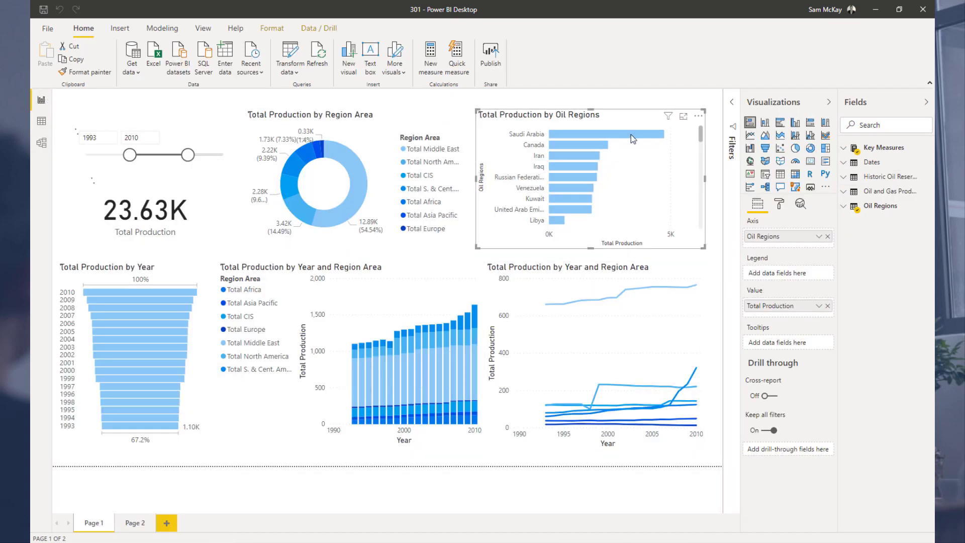
pyautogui.click(631, 135)
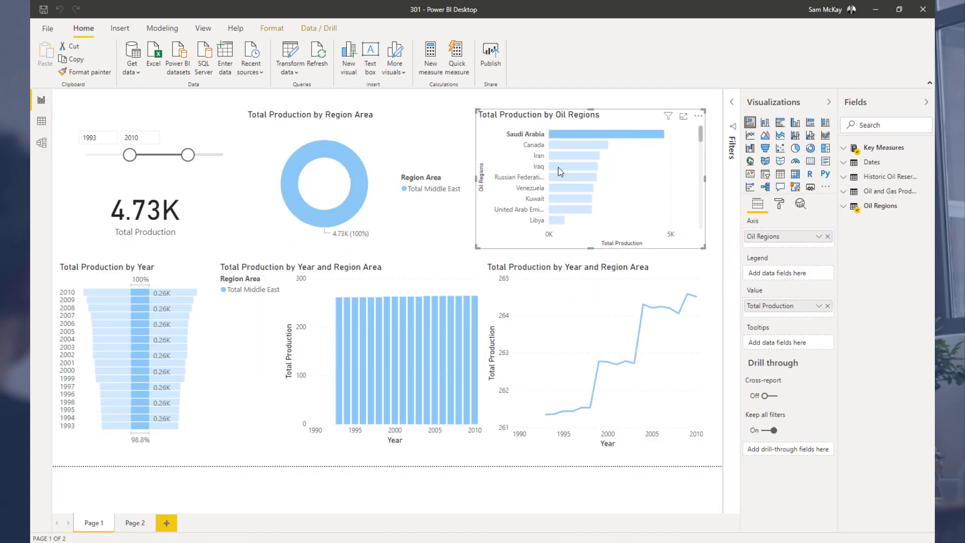
pyautogui.click(571, 168)
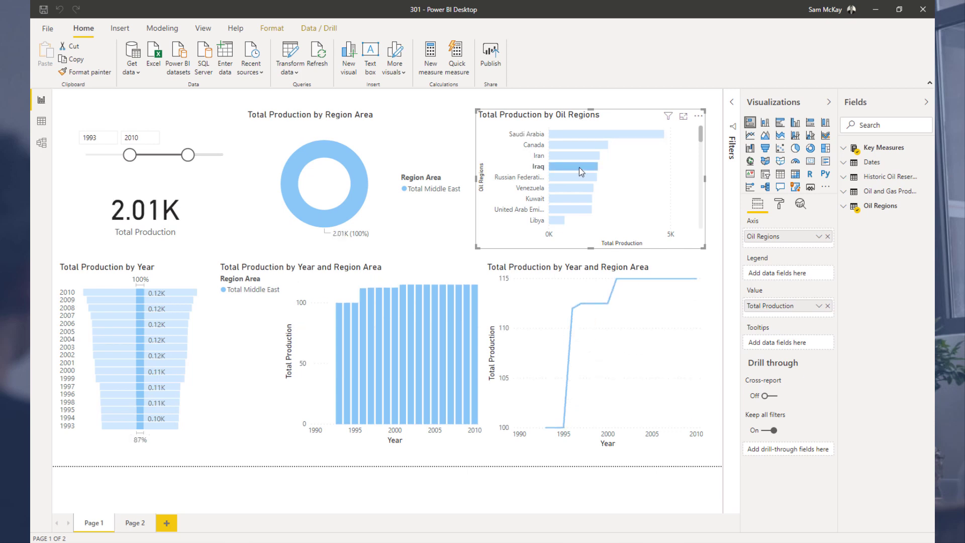
pyautogui.click(579, 167)
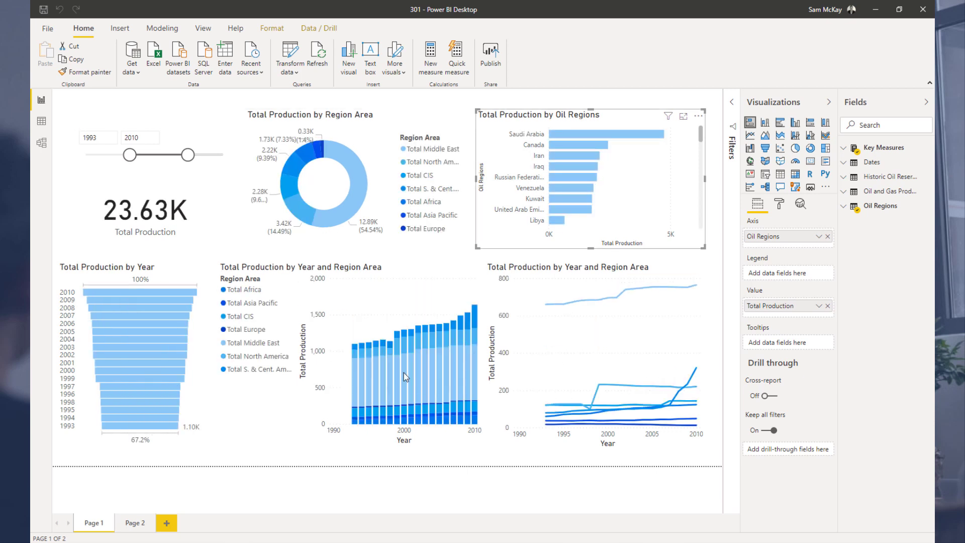
pyautogui.click(170, 300)
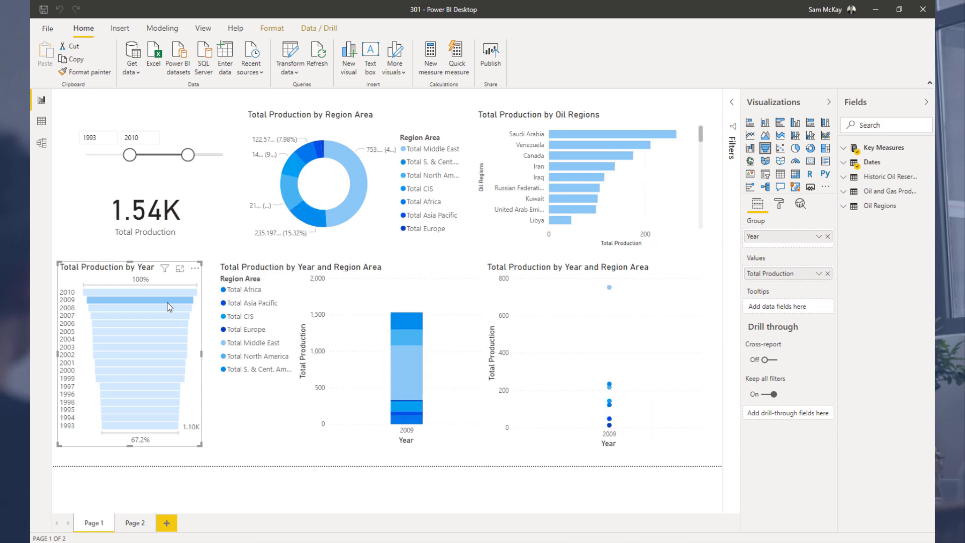
pyautogui.click(167, 304)
# Extend the year slicer to 1980–2020, raising Total Production to 48.77K.
pyautogui.moveTo(130, 155); pyautogui.dragTo(85, 154)
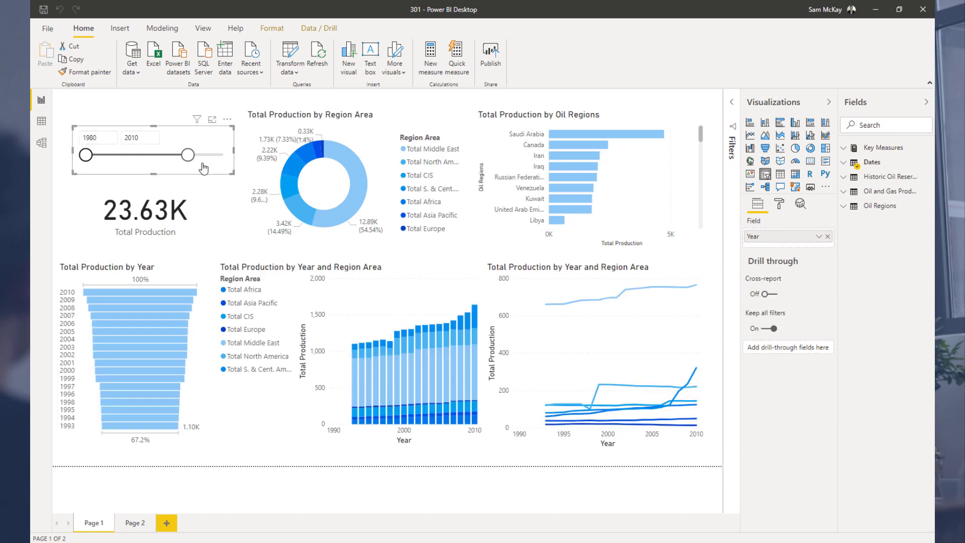
pyautogui.moveTo(187, 154); pyautogui.dragTo(222, 155)
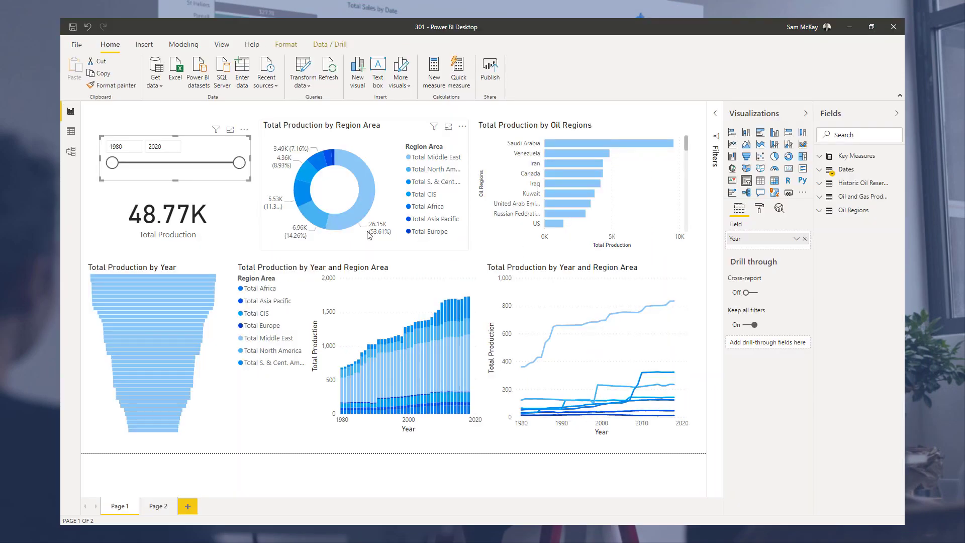
pyautogui.click(242, 221)
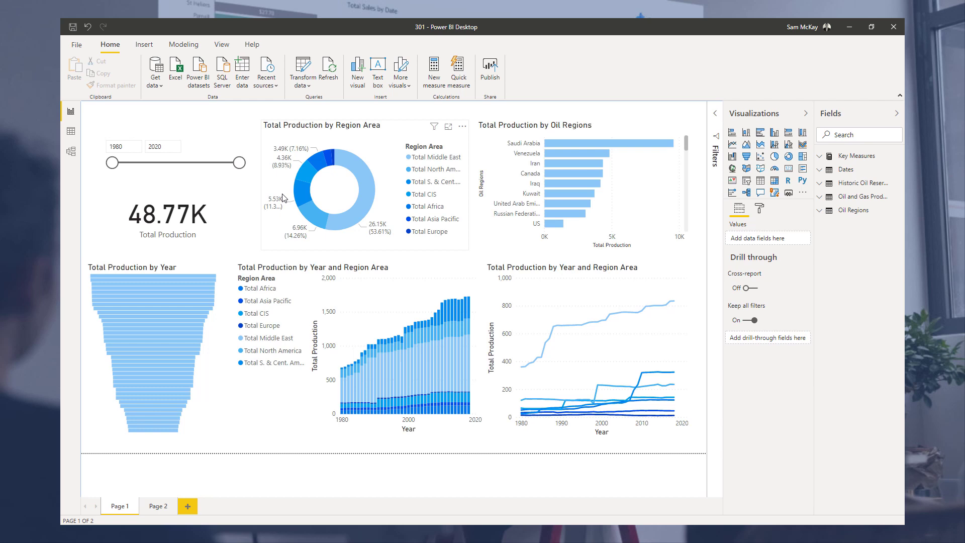